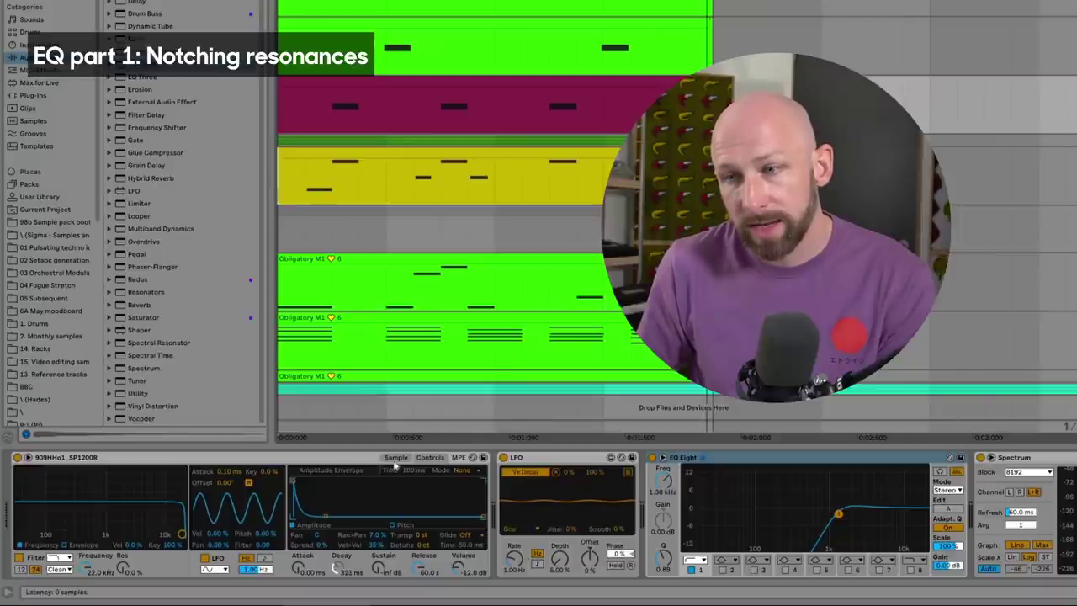
- Switch Simpler to its Sample view so the 909 hi-hat waveform is displayed
left_click(396, 459)
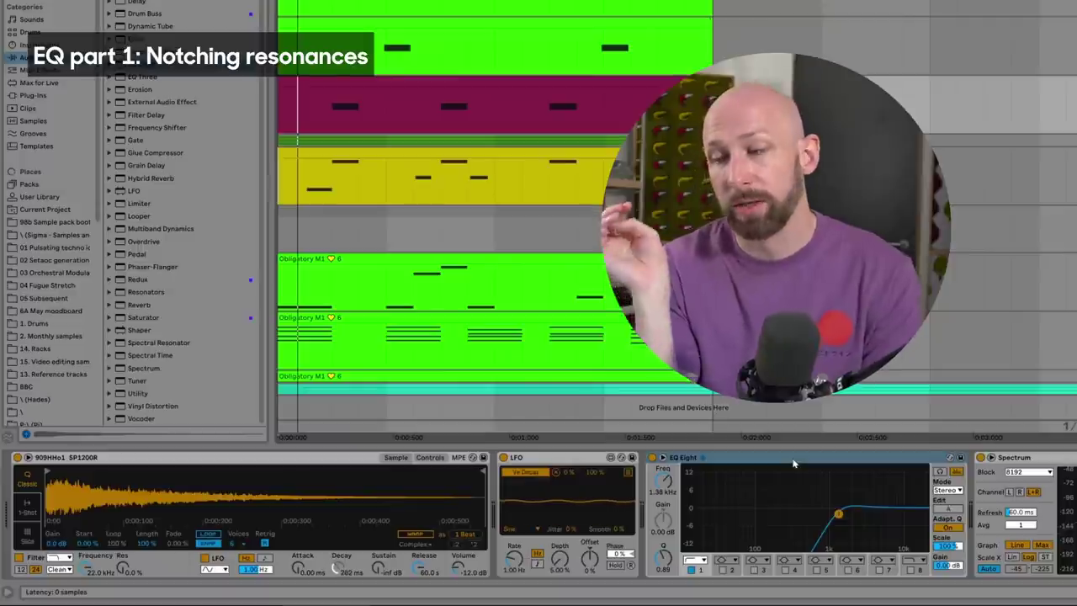
- Re-expand EQ Eight and enable band 4 as a 15 dB bell boost at 474 Hz, Q 5.00
double_click(751, 459)
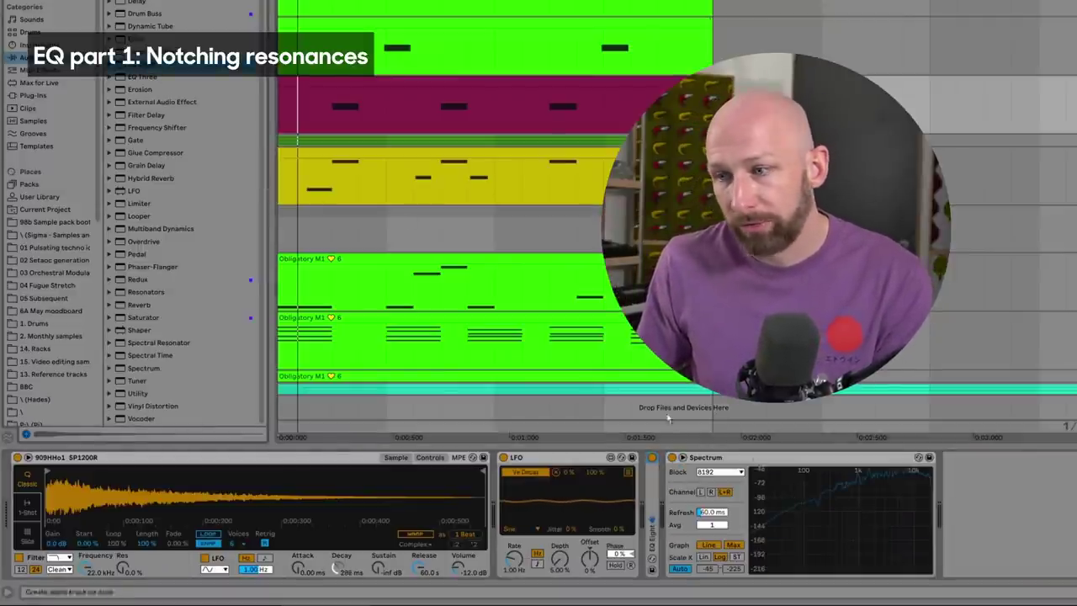
double_click(652, 514)
left_click(739, 461)
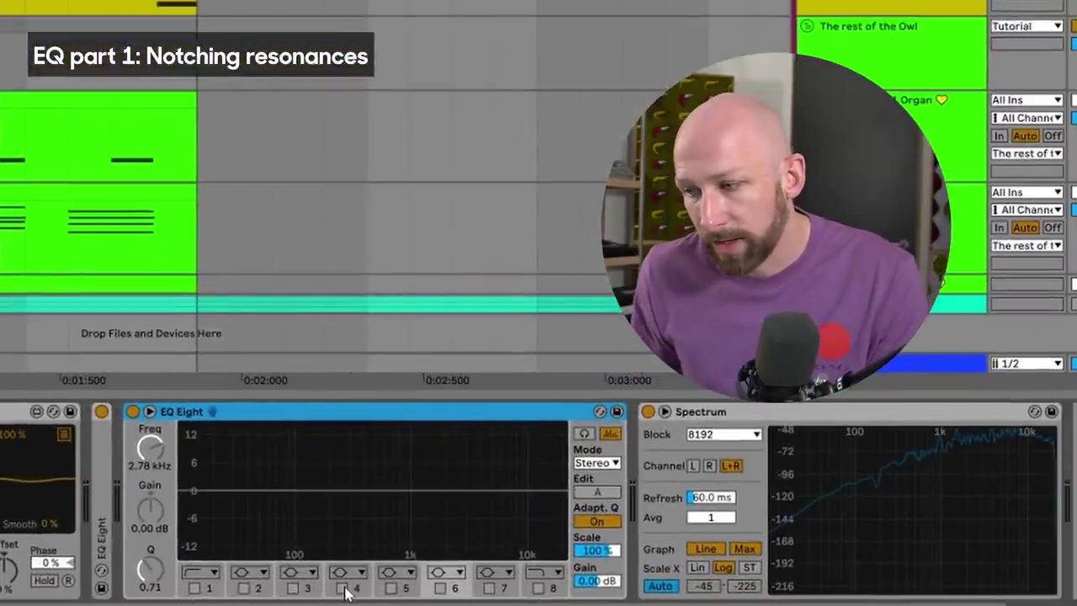
left_click(342, 588)
left_click_drag(152, 574, 152, 568)
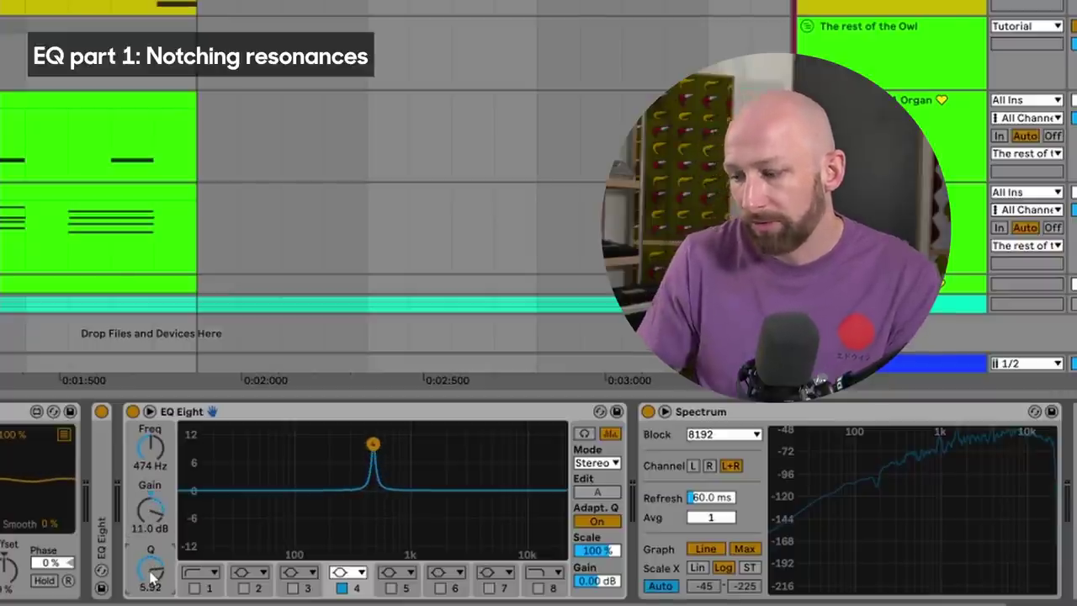
left_click_drag(154, 575, 153, 581)
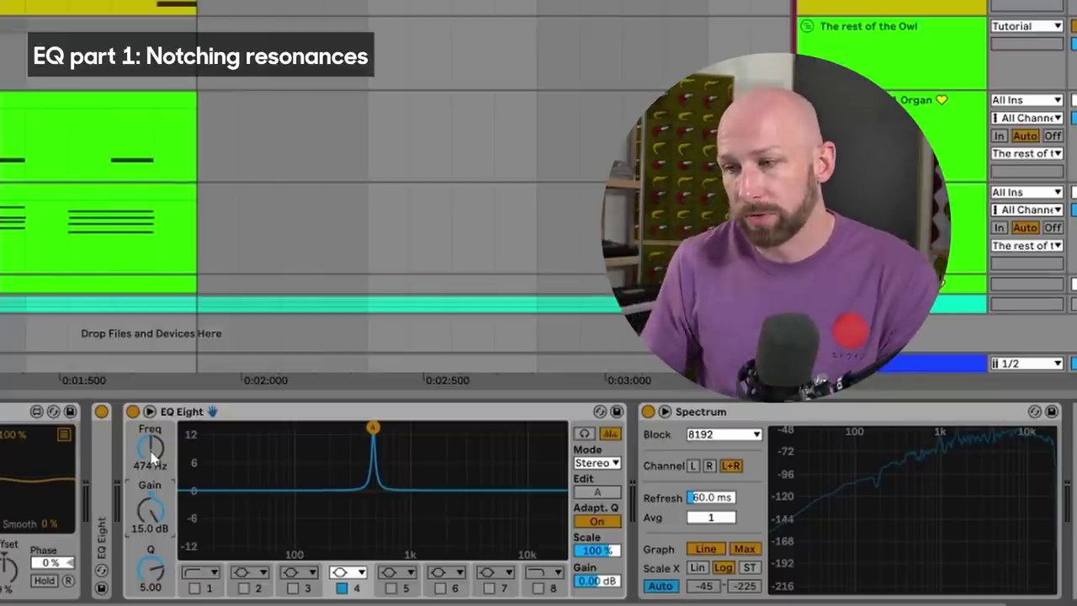
- While the hi-hat plays, sweep band 4 to 4.13 kHz and flip it to a -11 dB cut
key("space")
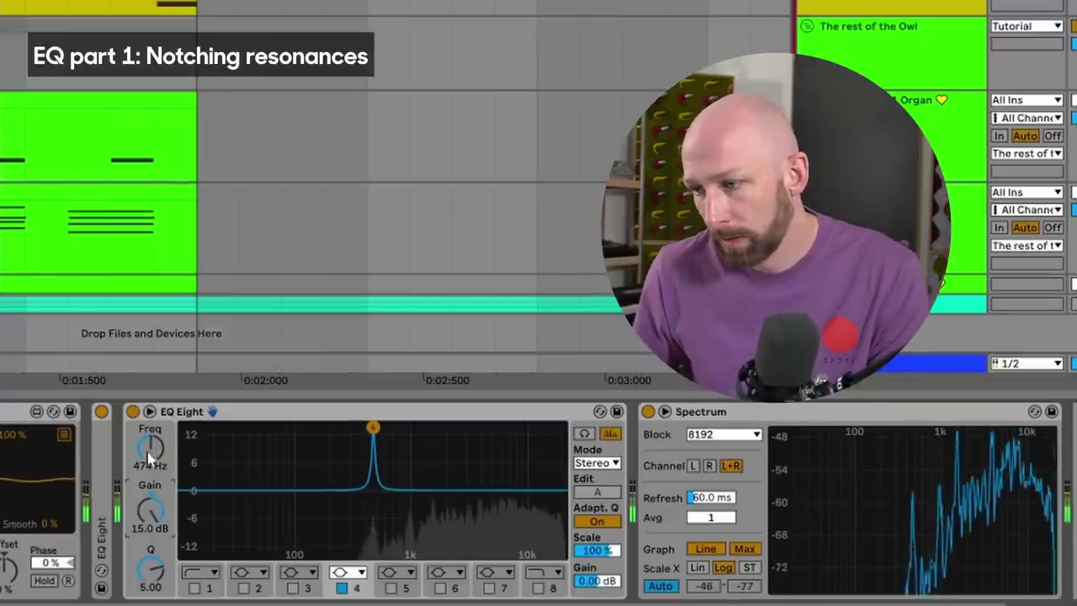
left_click_drag(150, 448, 150, 384)
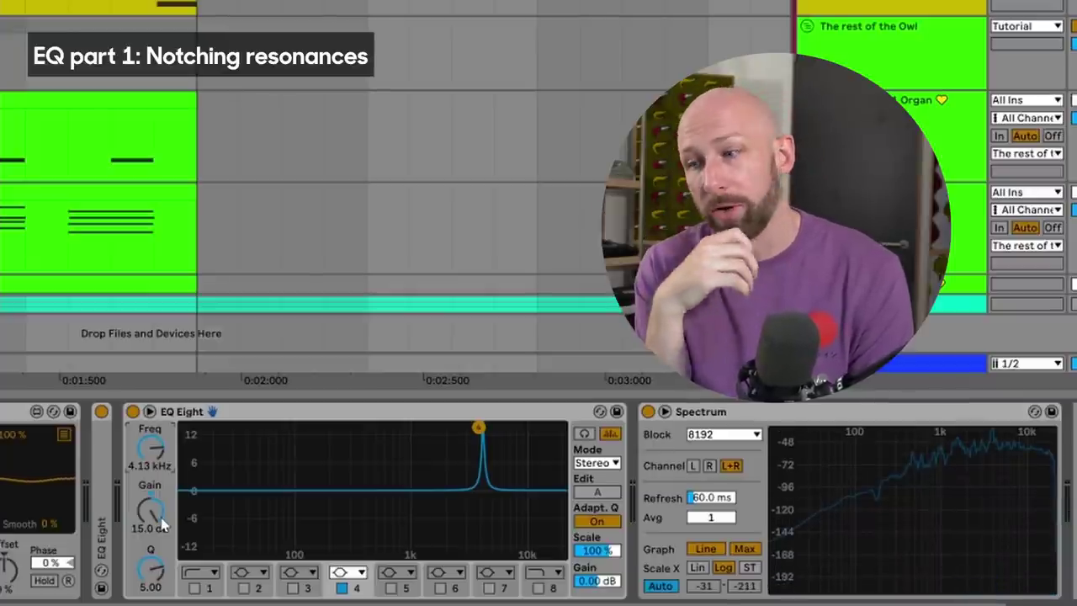
left_click_drag(145, 524, 144, 583)
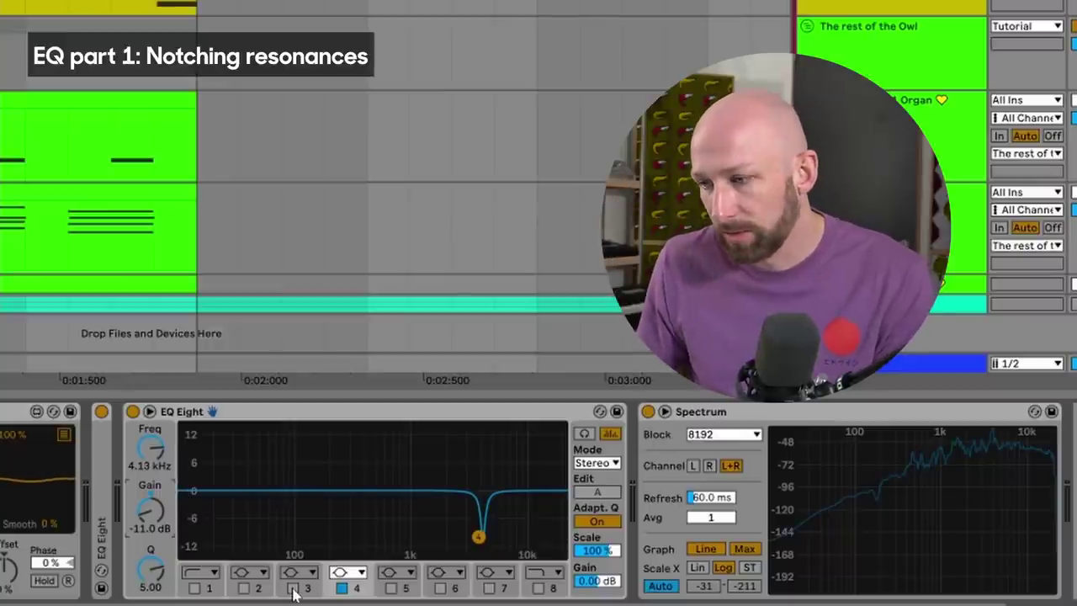
- Try the Notch shape on band 4, keep it as Bell, and enable band 3
left_click(345, 573)
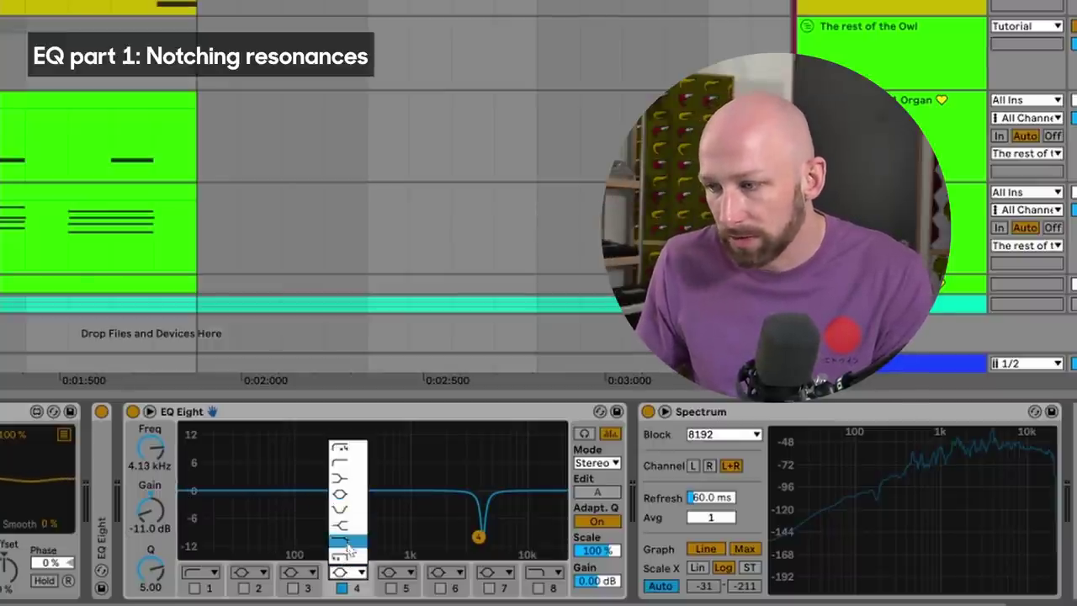
left_click(341, 509)
left_click(346, 572)
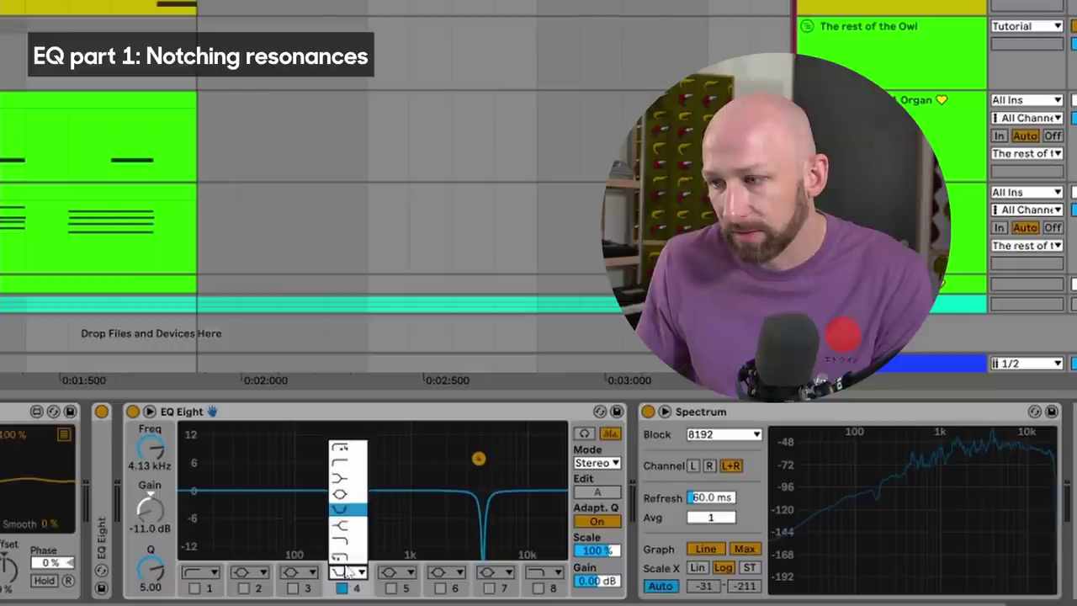
left_click(345, 495)
left_click(293, 588)
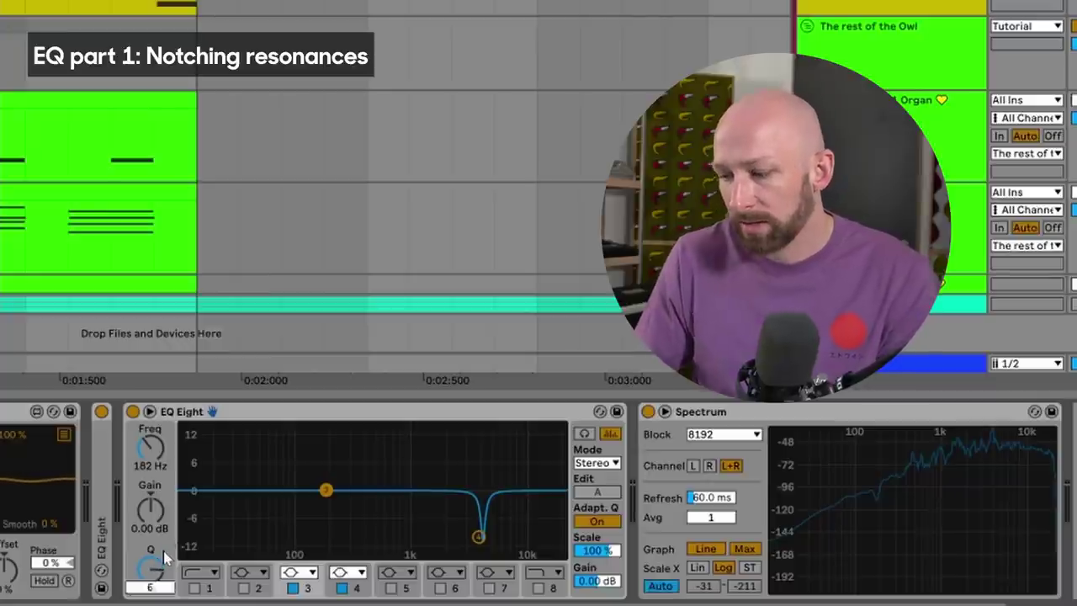
- Notch band 3 at 1.59 kHz, then add band 5 at Q 5.00 and boost-sweep it
left_click_drag(151, 517, 160, 413)
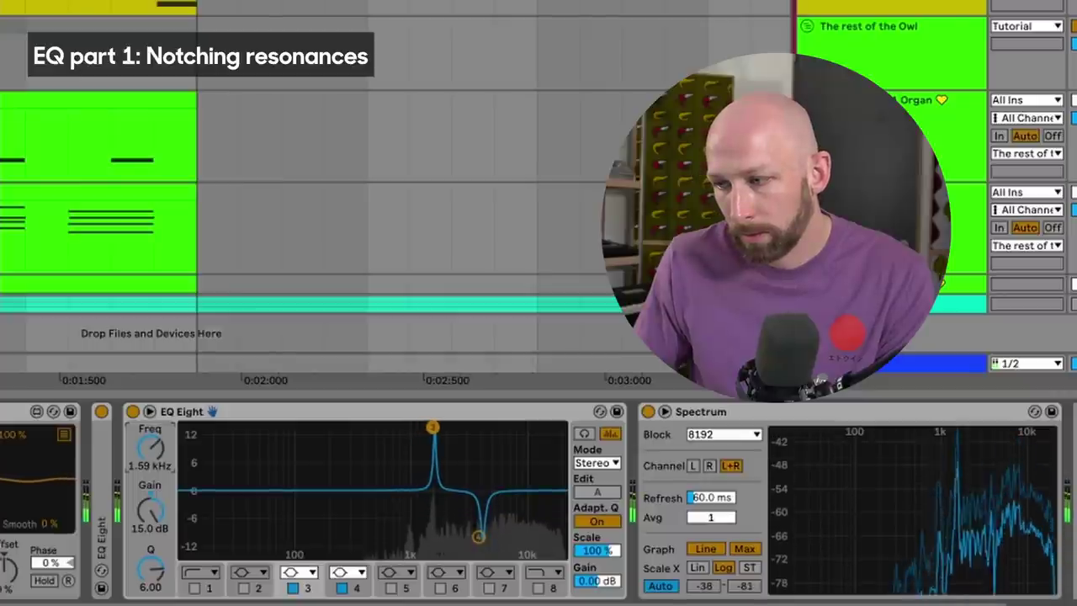
left_click_drag(150, 509, 150, 568)
double_click(380, 485)
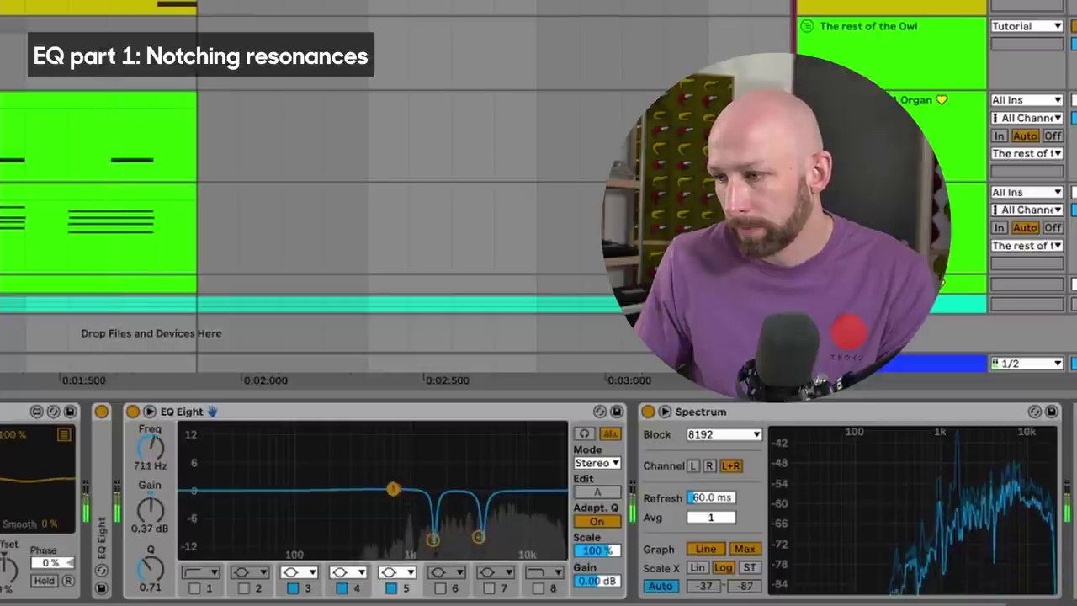
left_click_drag(382, 489, 372, 488)
left_click_drag(152, 580, 168, 560)
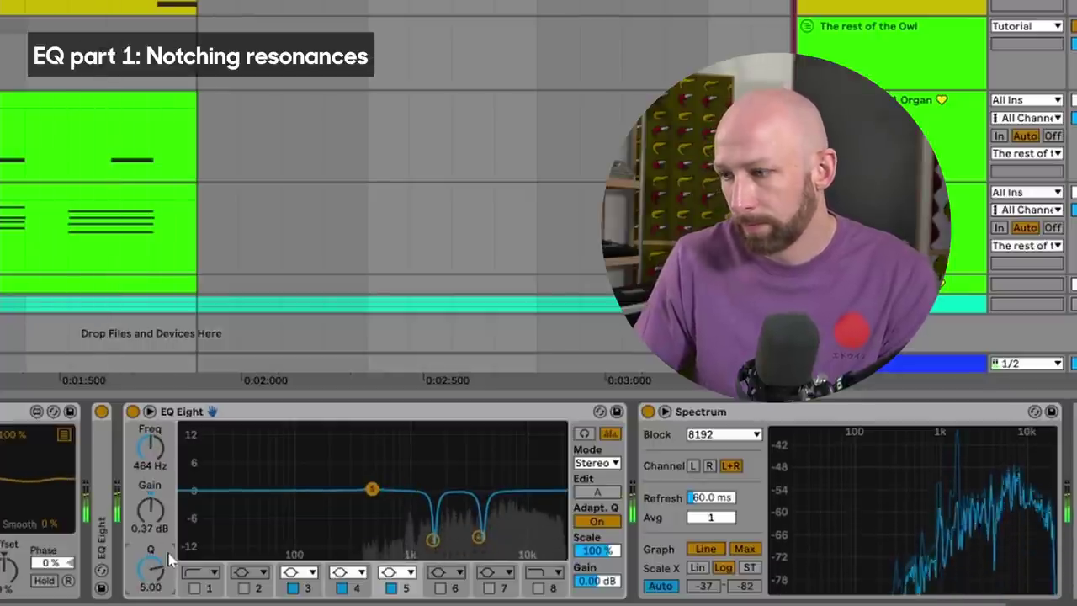
left_click_drag(372, 489, 467, 539)
- Enable band 6 at Q 6.00, boost-sweep it, then cut it 14.5 dB at 7.33 kHz
left_click(440, 587)
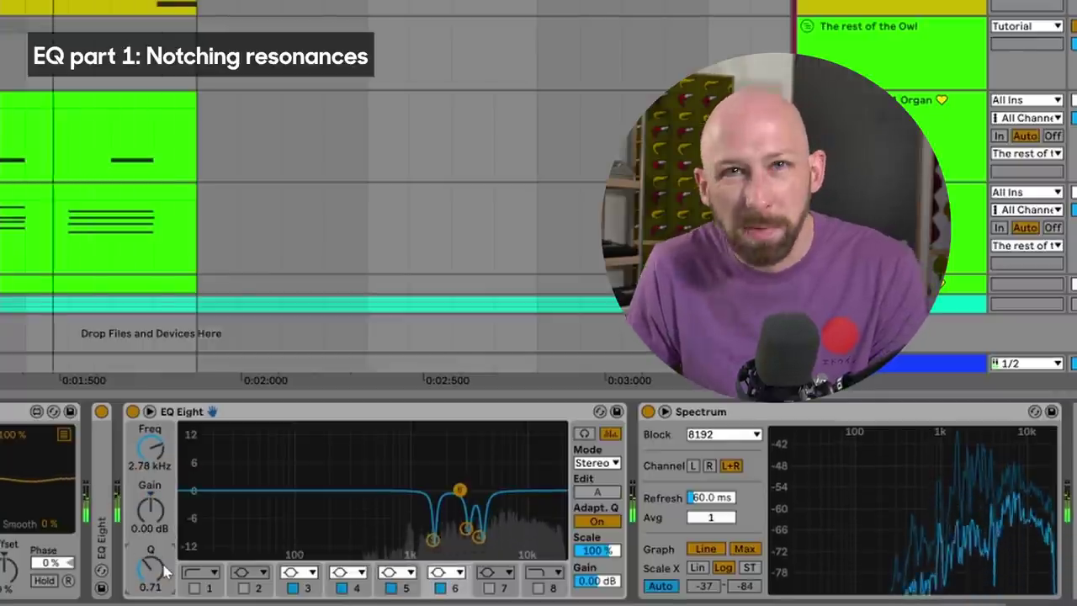
left_click_drag(165, 572, 165, 572)
left_click_drag(136, 530, 152, 442)
left_click_drag(150, 509, 149, 552)
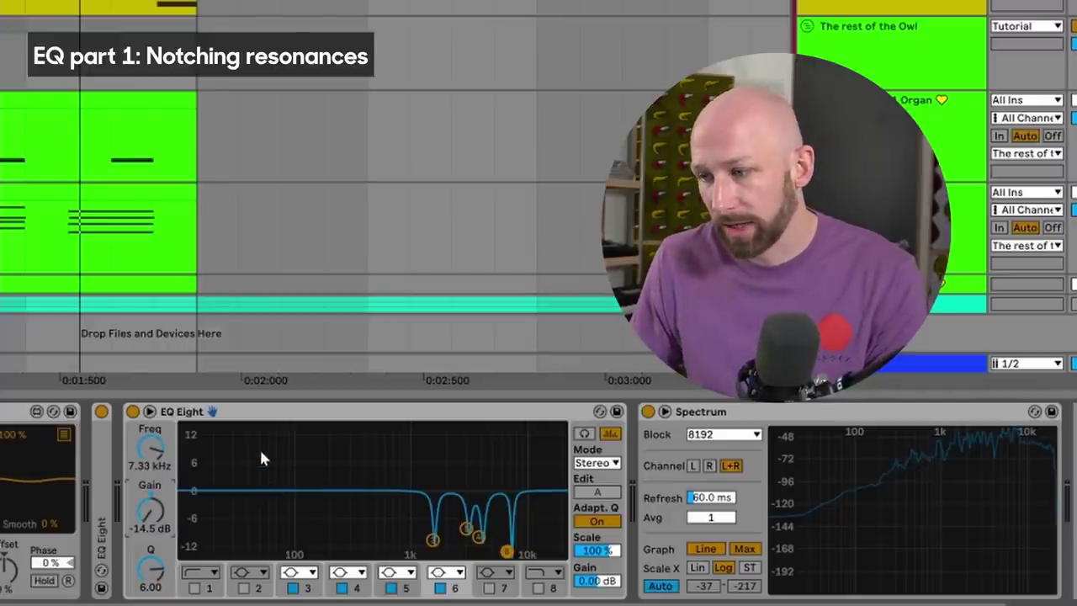
key("space")
key("space")
left_click(132, 413)
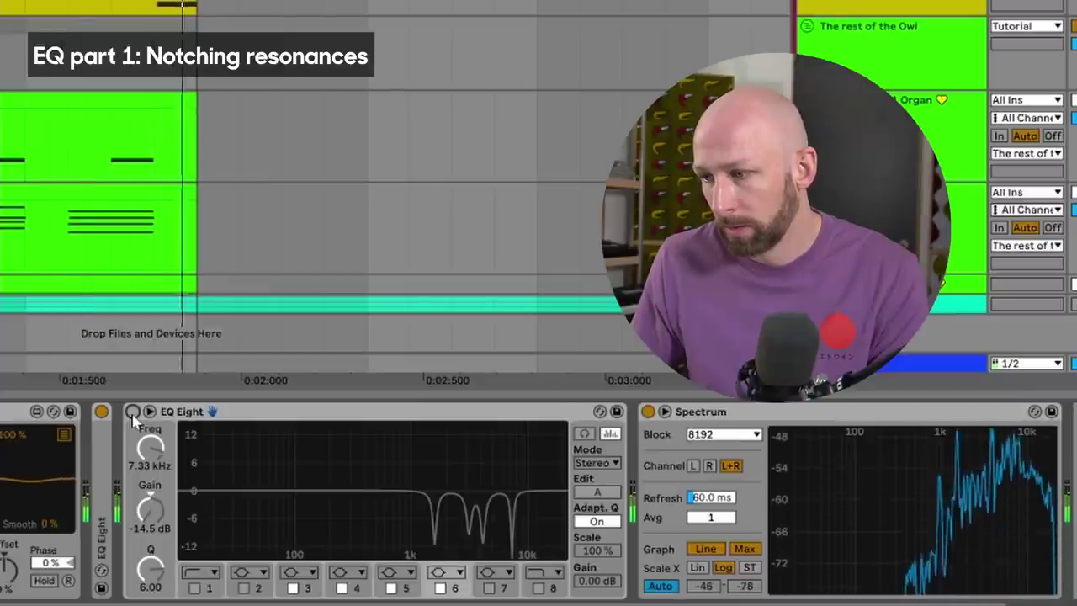
left_click(132, 413)
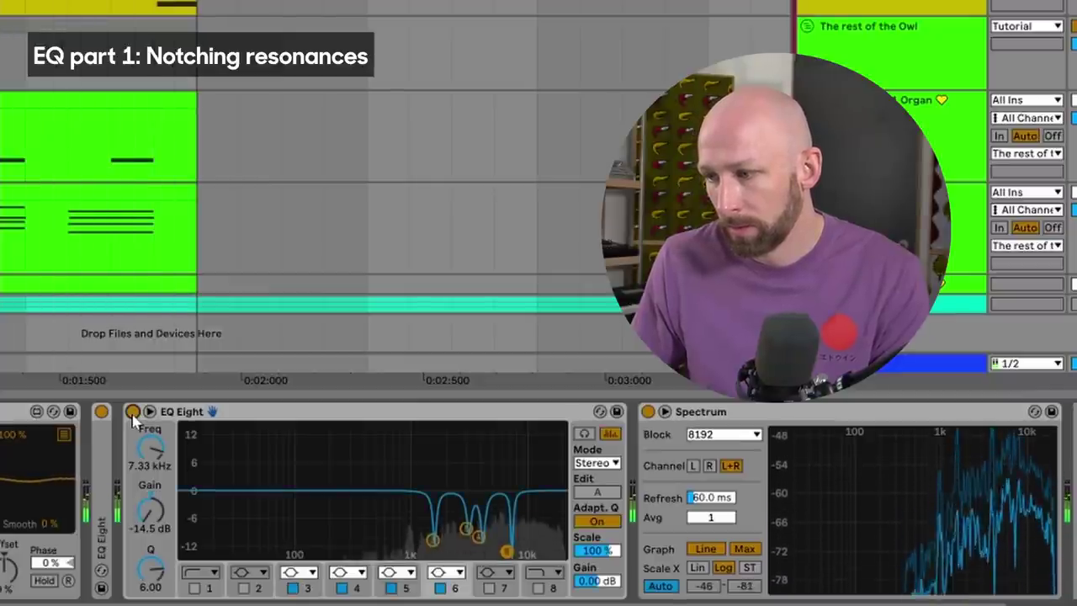
left_click(132, 413)
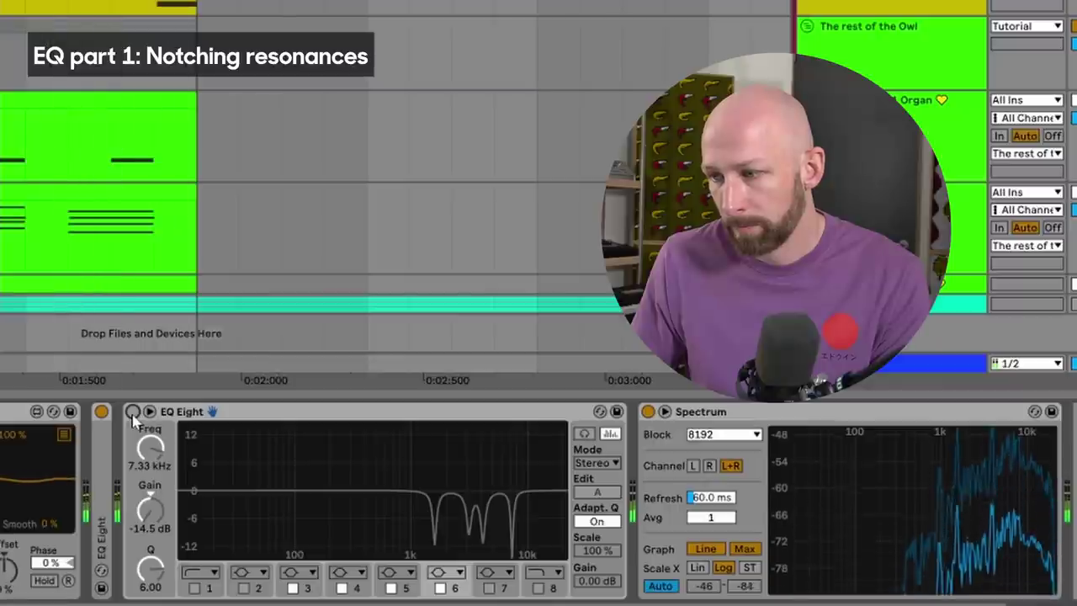
left_click(133, 412)
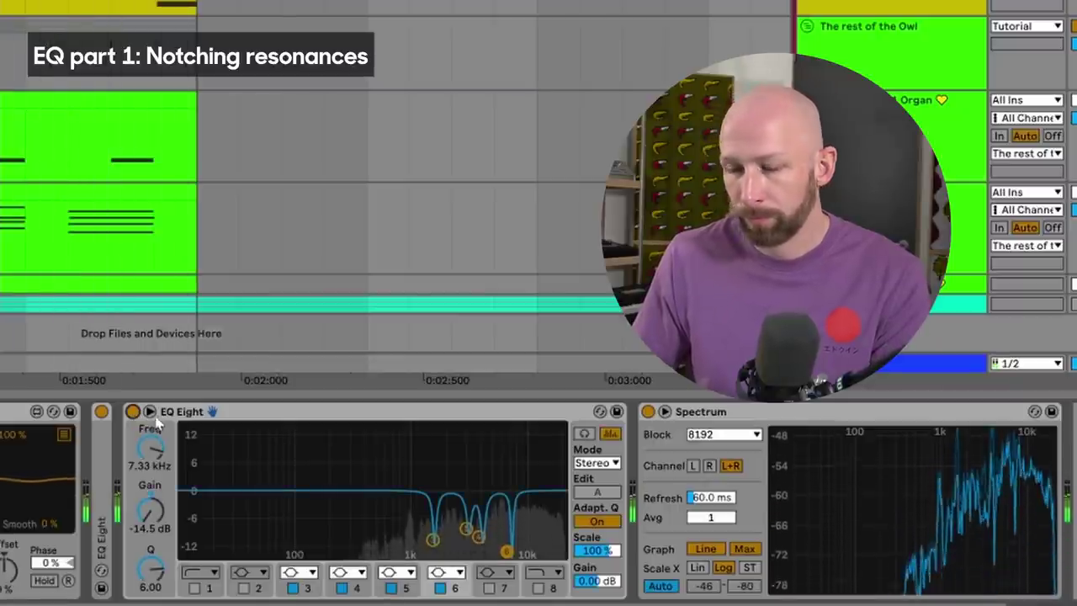
key("space")
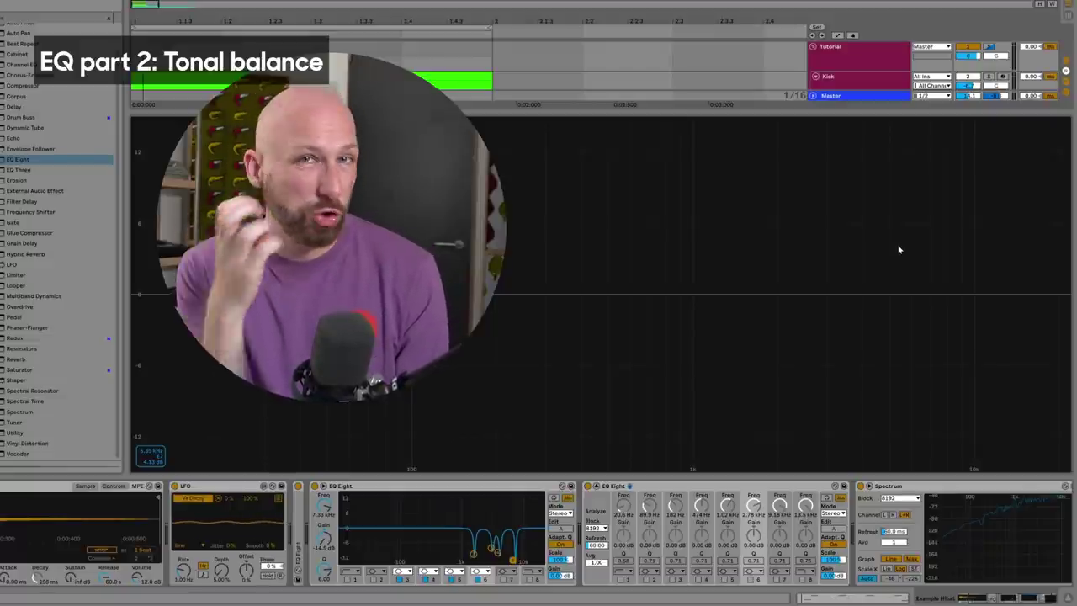
- Audition a boost and a dip on band 6 around 4.37 kHz, then reset its gain to 0 dB
left_click_drag(817, 295, 869, 257)
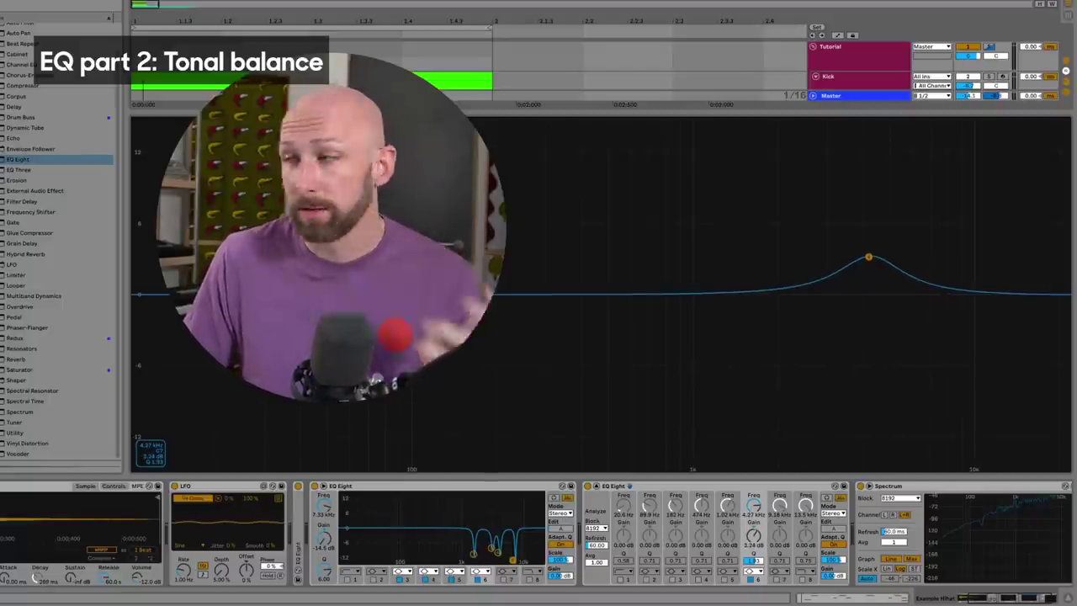
left_click_drag(870, 257, 865, 337)
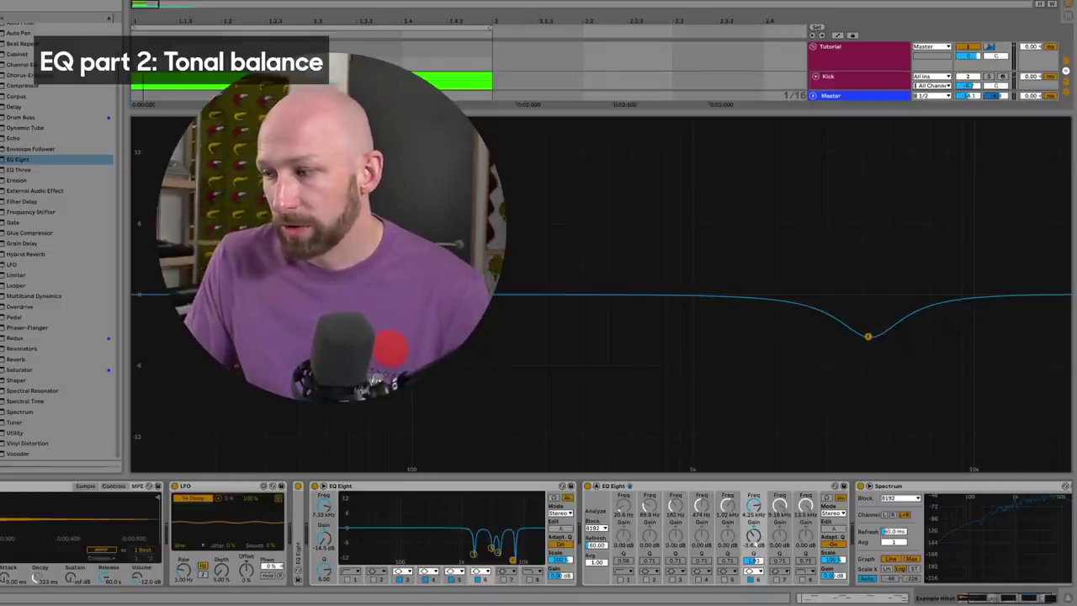
double_click(754, 533)
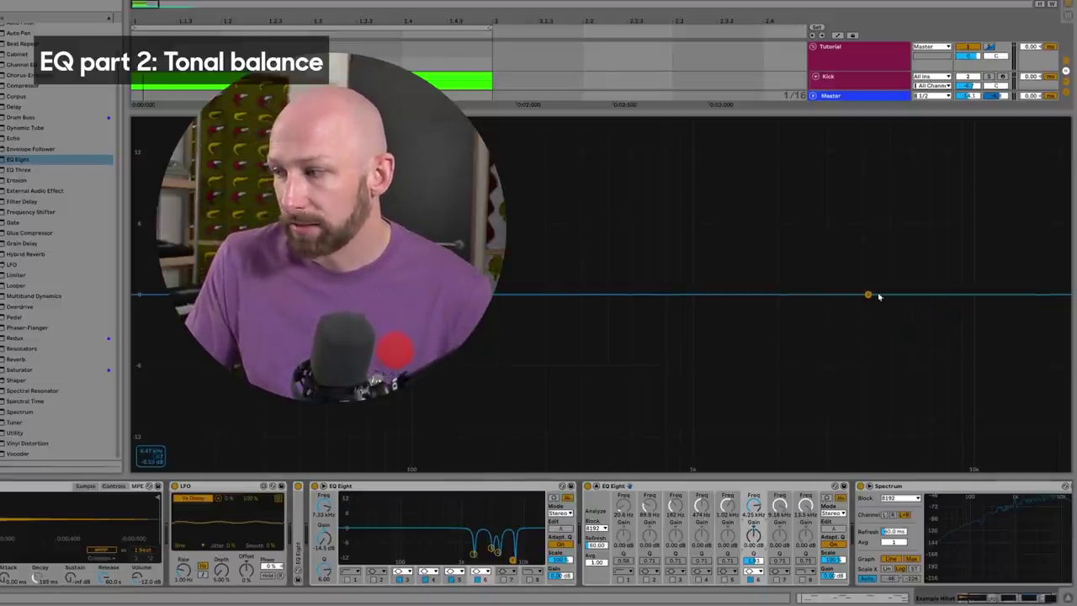
- Enable band 5 as a shelf and adjust its gain near 2 kHz
left_click(726, 580)
left_click(728, 571)
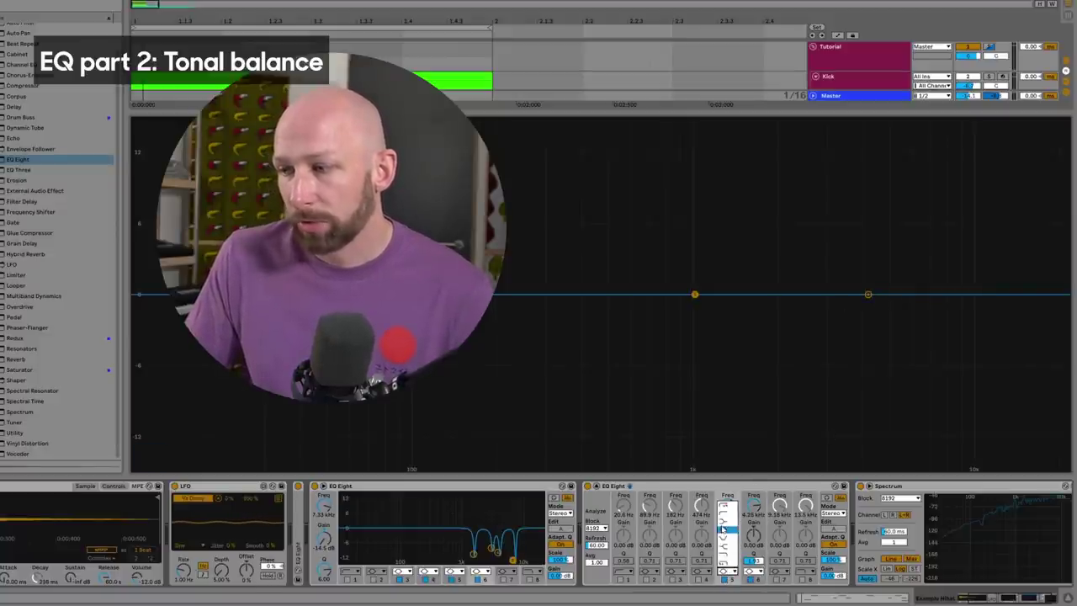
left_click(722, 526)
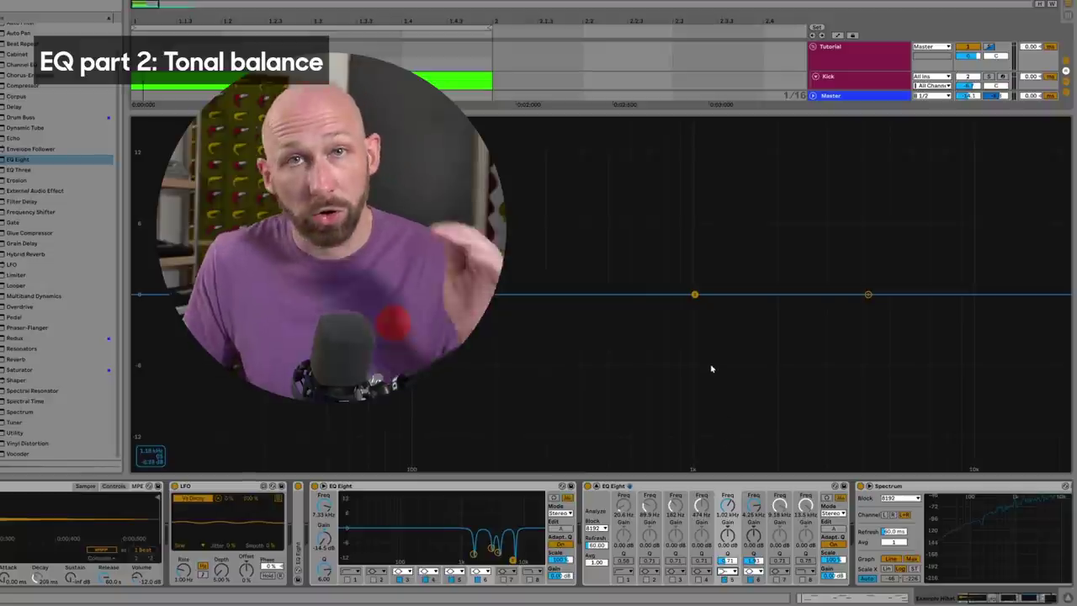
left_click_drag(694, 294, 778, 298)
- Enable band 7 as a High Shelf and raise it to about +6 dB
left_click(783, 579)
left_click(778, 572)
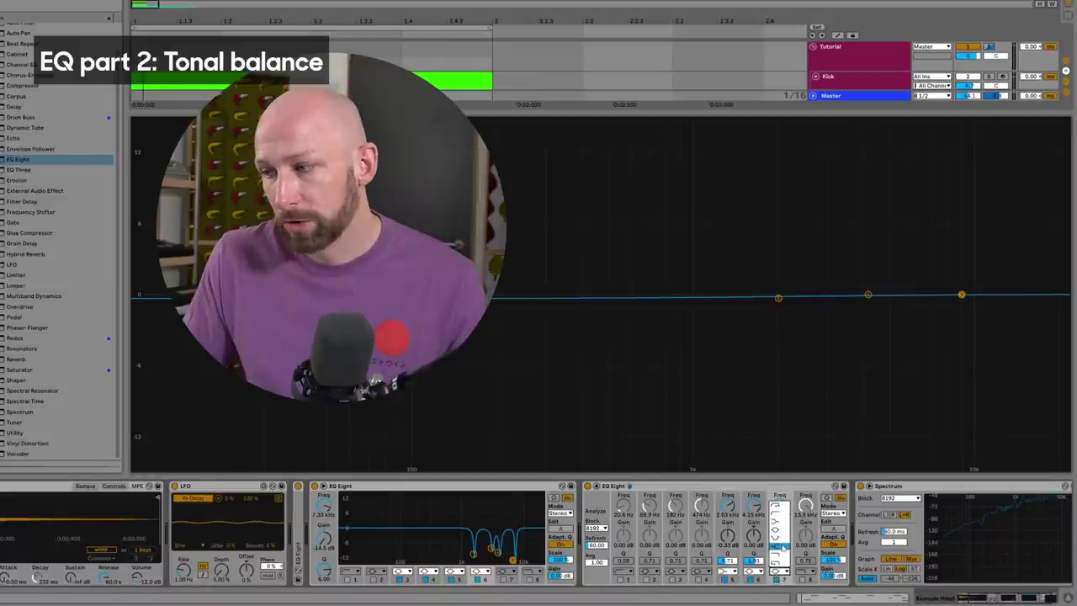
left_click(778, 547)
left_click_drag(961, 294, 933, 289)
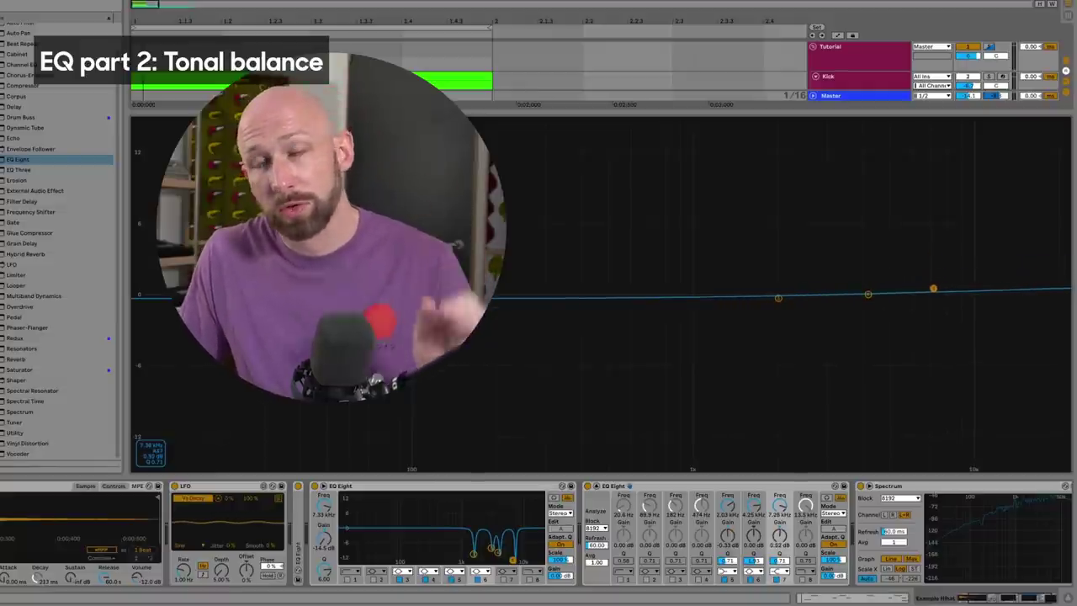
- Audition boosts and cuts on bands 5, 6 and 7, returning them near 0 dB
mouse_move(868, 294)
left_mouse_down()
mouse_move(869, 255)
mouse_move(873, 336)
mouse_move(873, 295)
left_mouse_up()
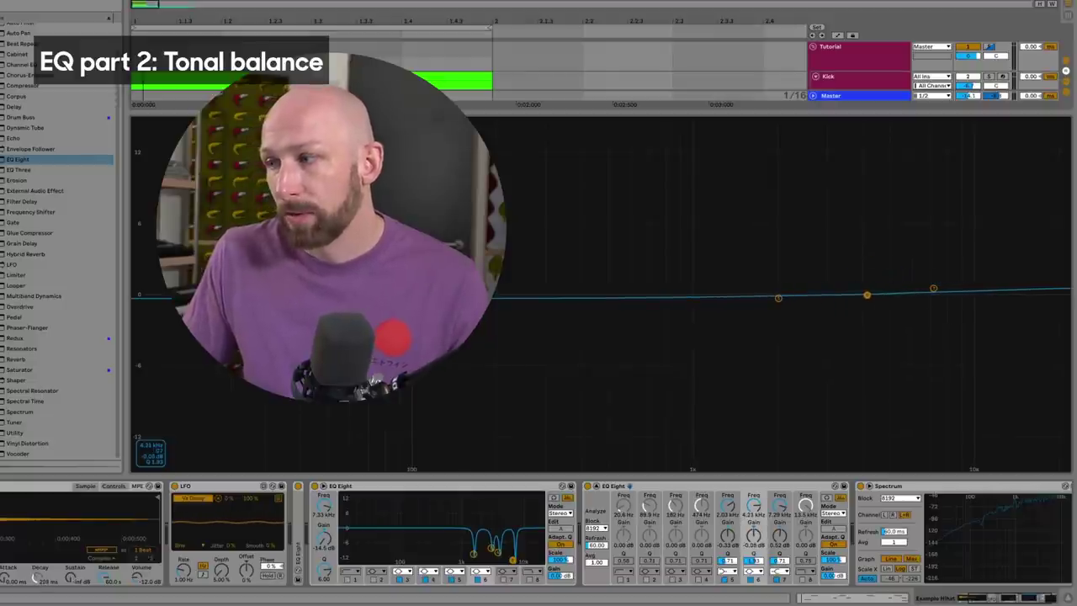
left_click_drag(778, 298, 783, 256)
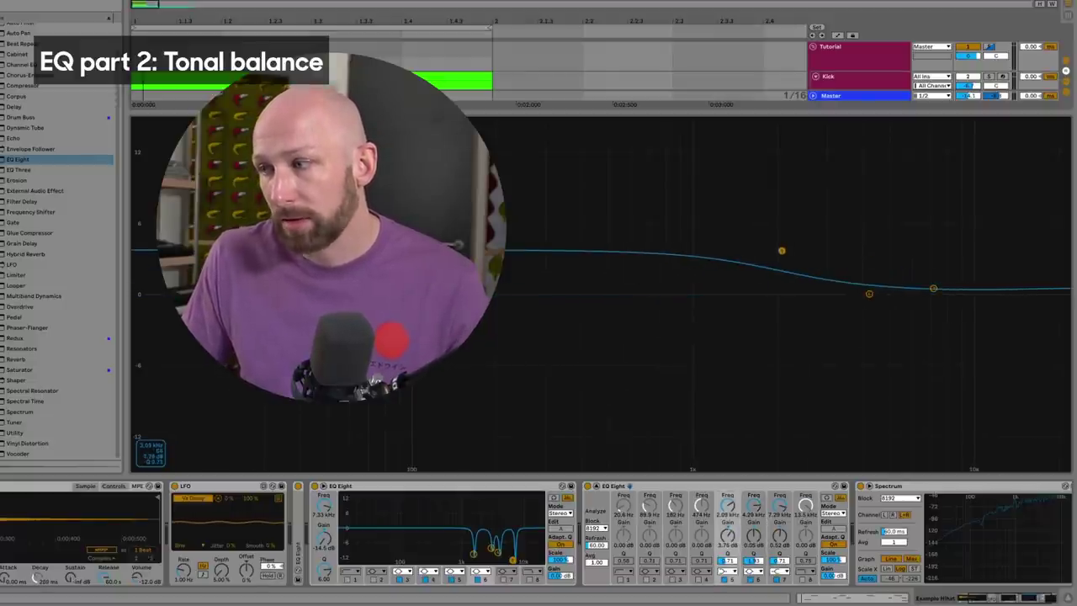
left_click_drag(933, 292, 934, 339)
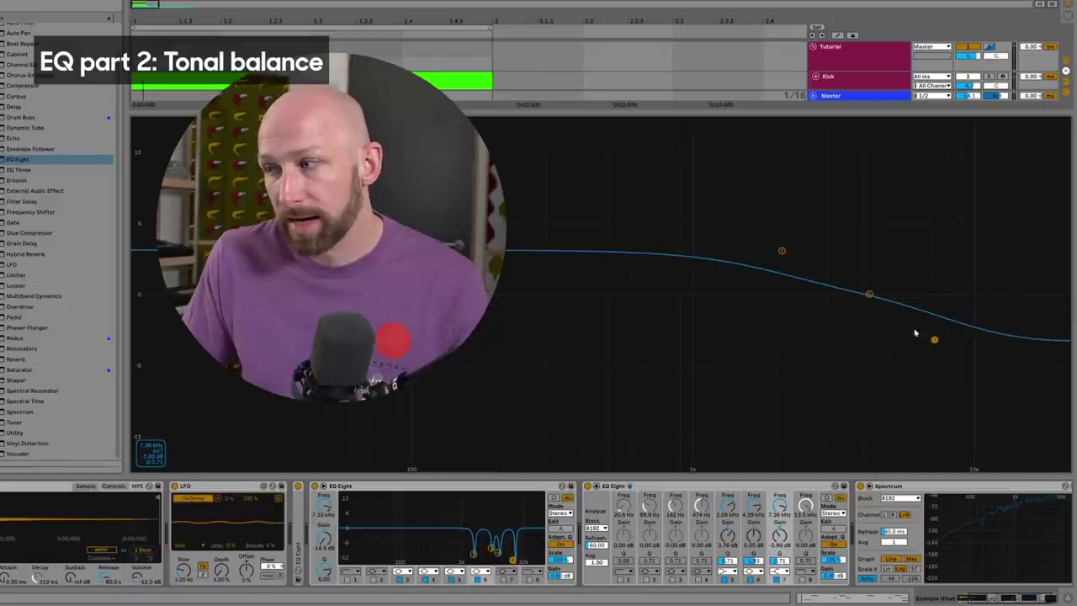
left_click_drag(782, 250, 778, 351)
left_click_drag(937, 340, 936, 294)
left_click_drag(778, 350, 791, 298)
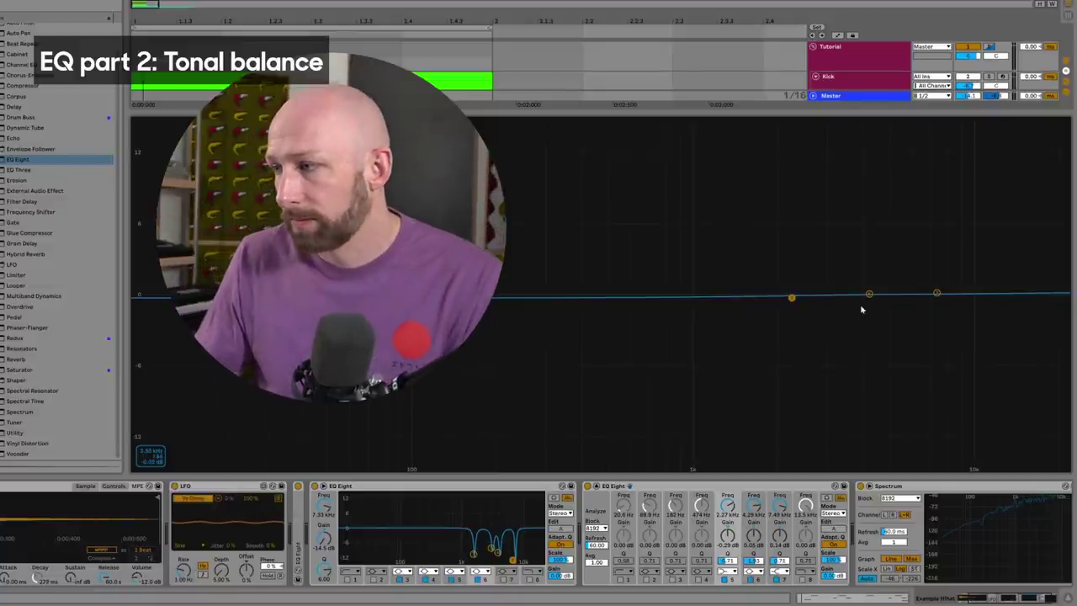
- Peak band 6 near 5 kHz, A/B the EQ, boost the high shelf, cut band 5 to -4.7 dB at 2.13 kHz
left_click_drag(869, 294, 940, 381)
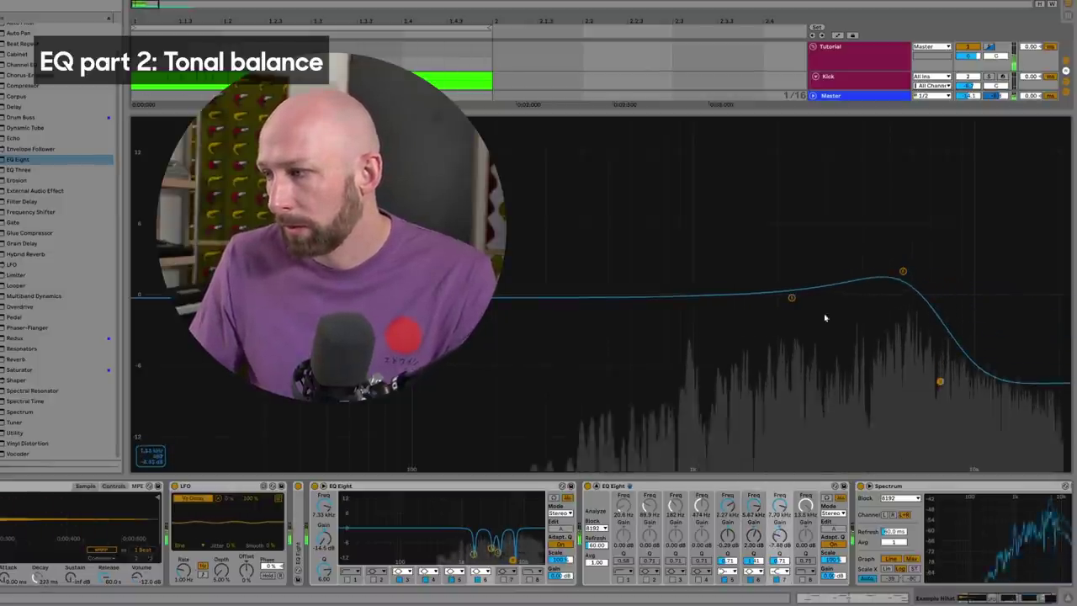
left_click_drag(791, 297, 791, 234)
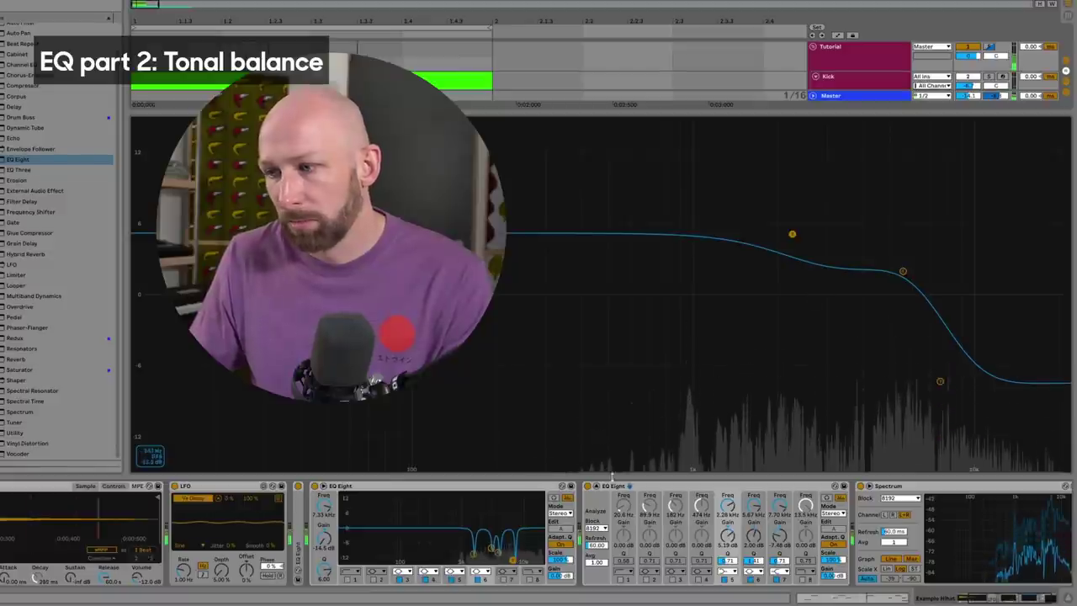
left_click(587, 486)
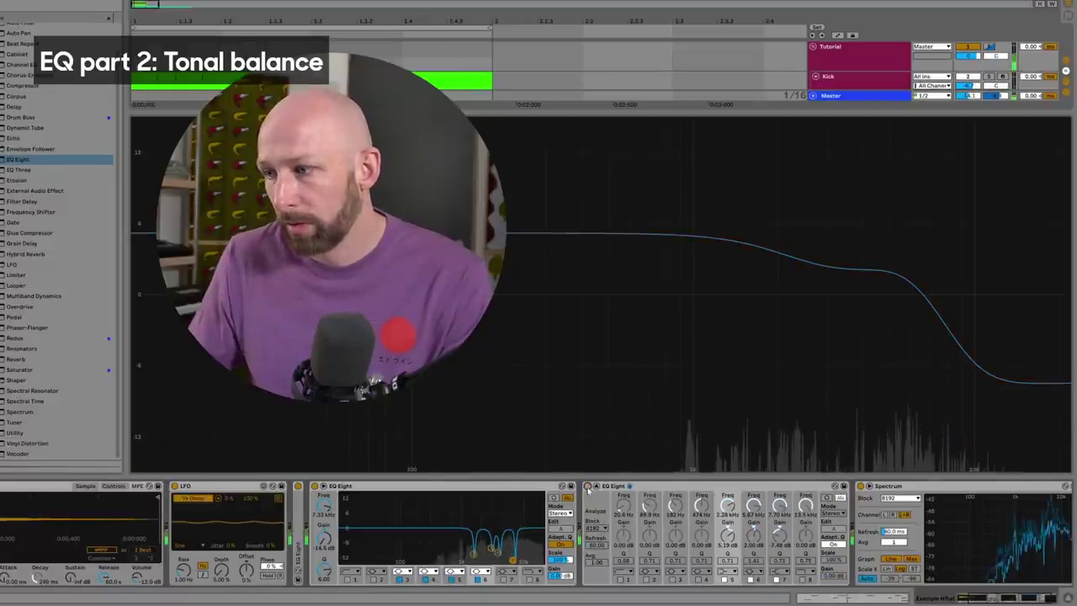
left_click(588, 487)
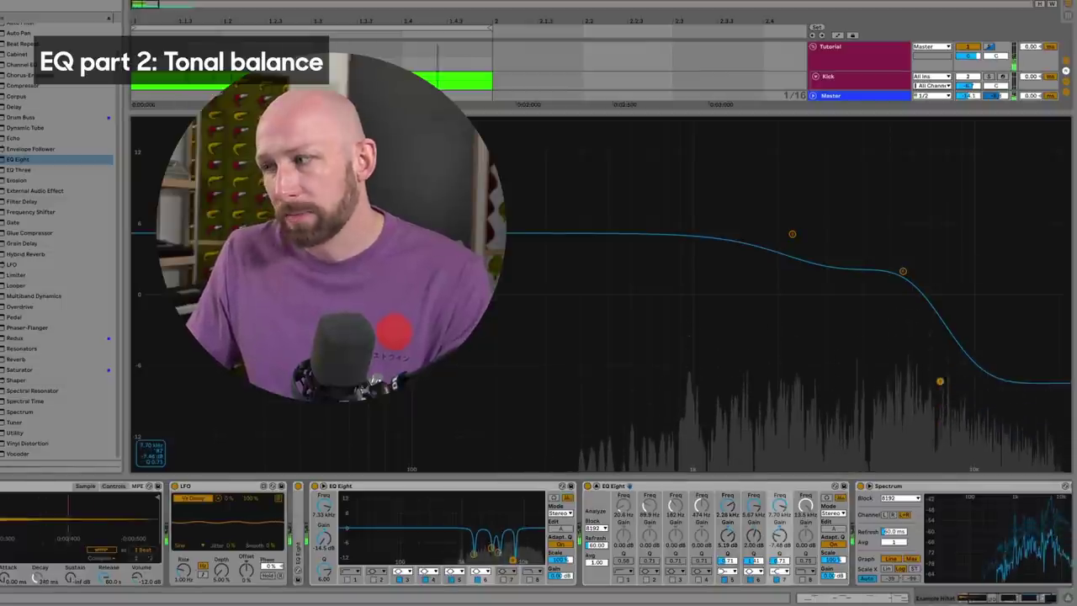
left_click_drag(940, 383, 953, 220)
left_click_drag(792, 234, 789, 364)
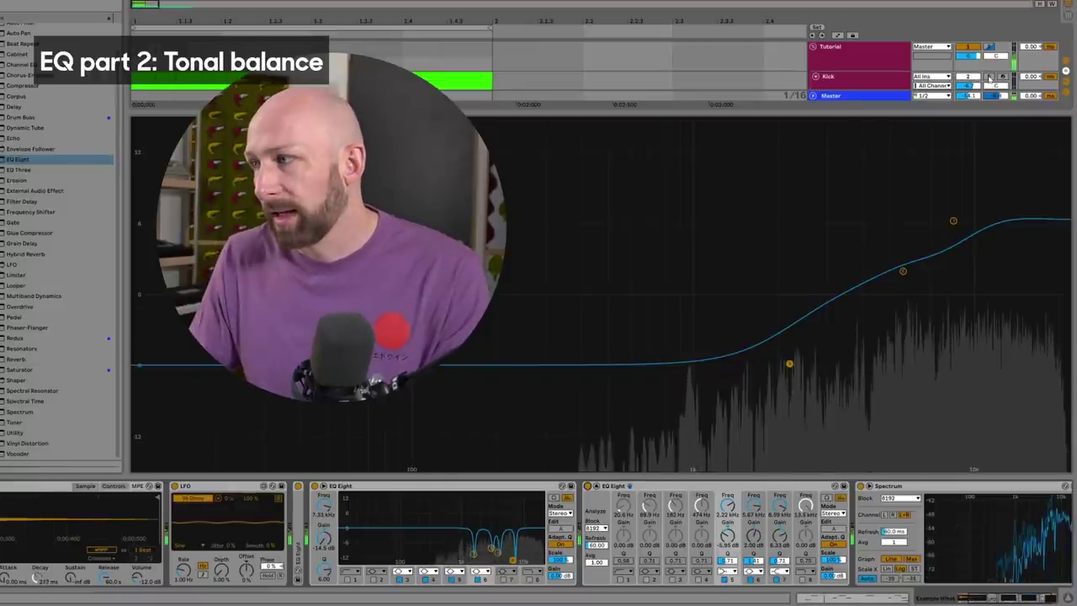
- Finalize band 5 at -3.81 dB, 2.40 kHz and the band 7 high shelf at about +3.57 dB
scroll(984, 71, "down", 3)
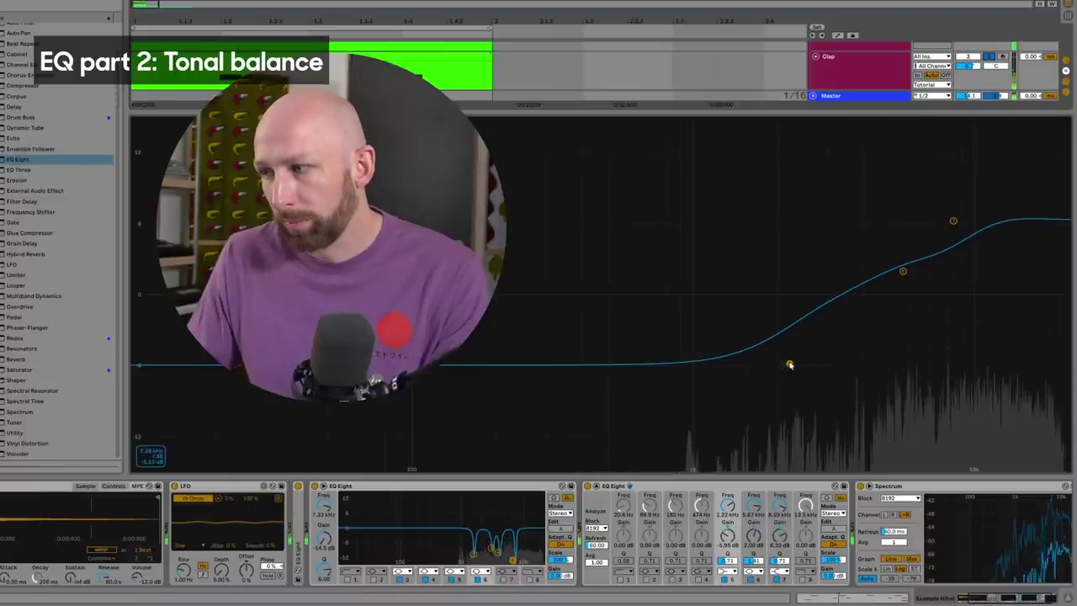
left_click_drag(789, 365, 790, 237)
left_click_drag(953, 221, 948, 372)
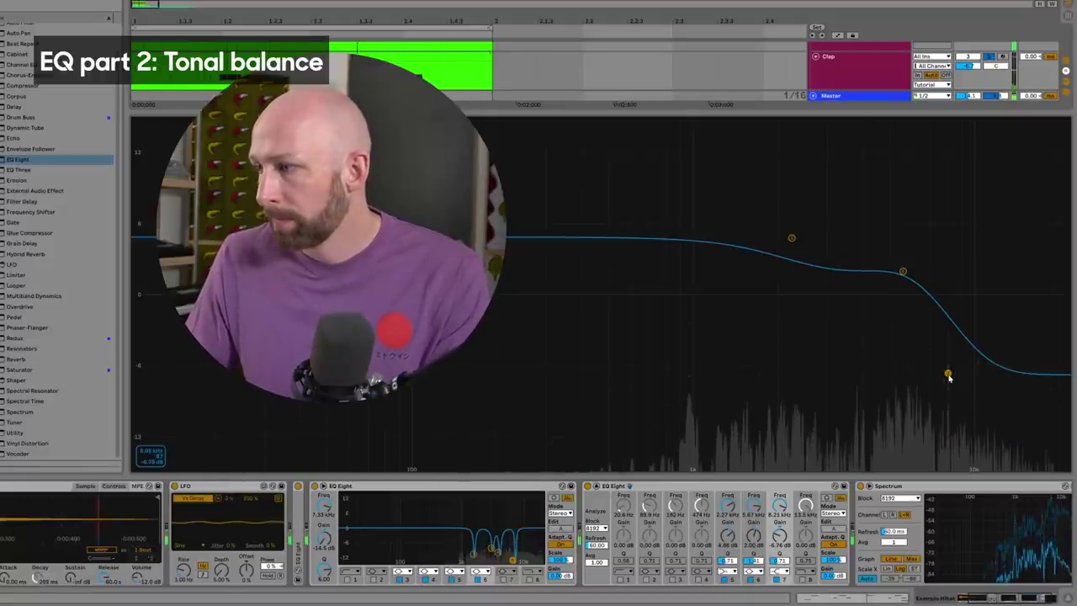
left_click_drag(949, 376, 951, 205)
mouse_move(792, 239)
left_mouse_down()
mouse_move(780, 290)
mouse_move(788, 386)
mouse_move(798, 239)
left_mouse_up()
left_click_drag(950, 205, 944, 368)
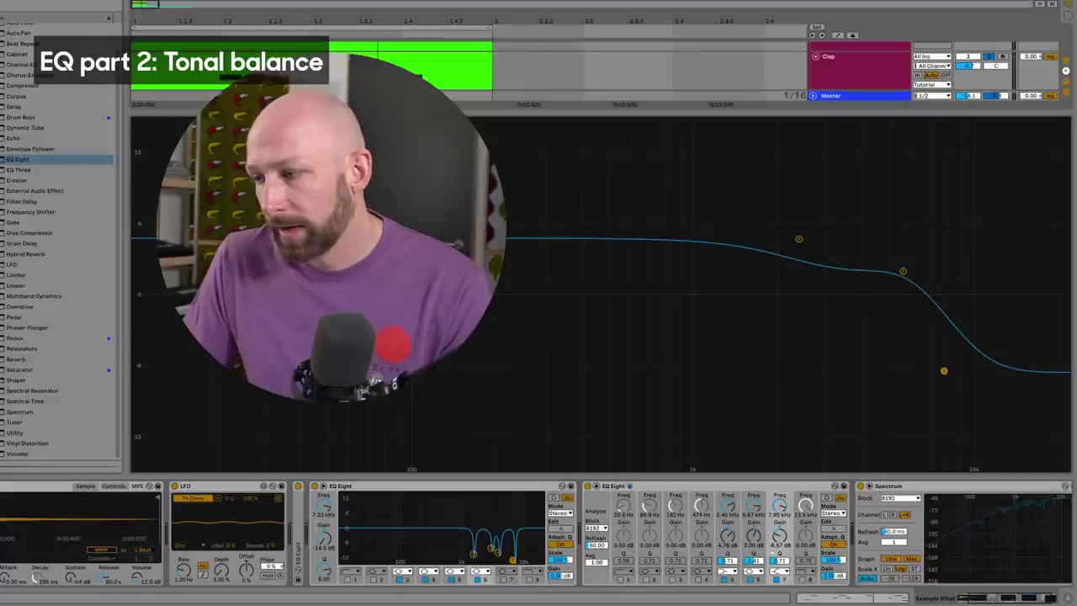
left_click_drag(779, 535, 779, 498)
mouse_move(728, 535)
left_mouse_down()
mouse_move(728, 571)
mouse_move(728, 555)
left_mouse_up()
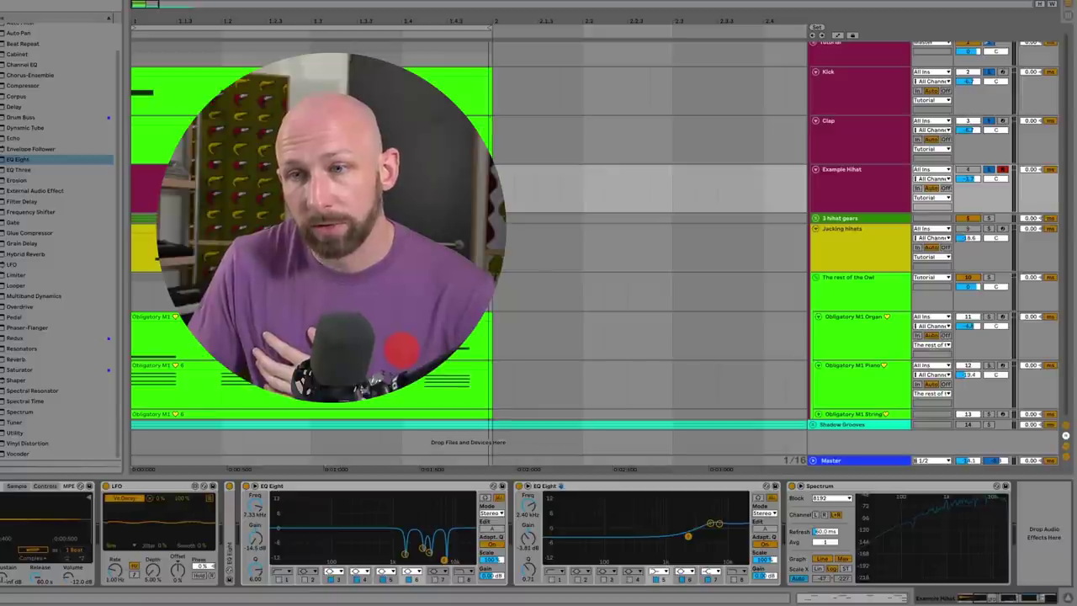
- Load the Reverb > Room > Ambience preset onto the hi-hat chain and play from the loop start
left_click(15, 358)
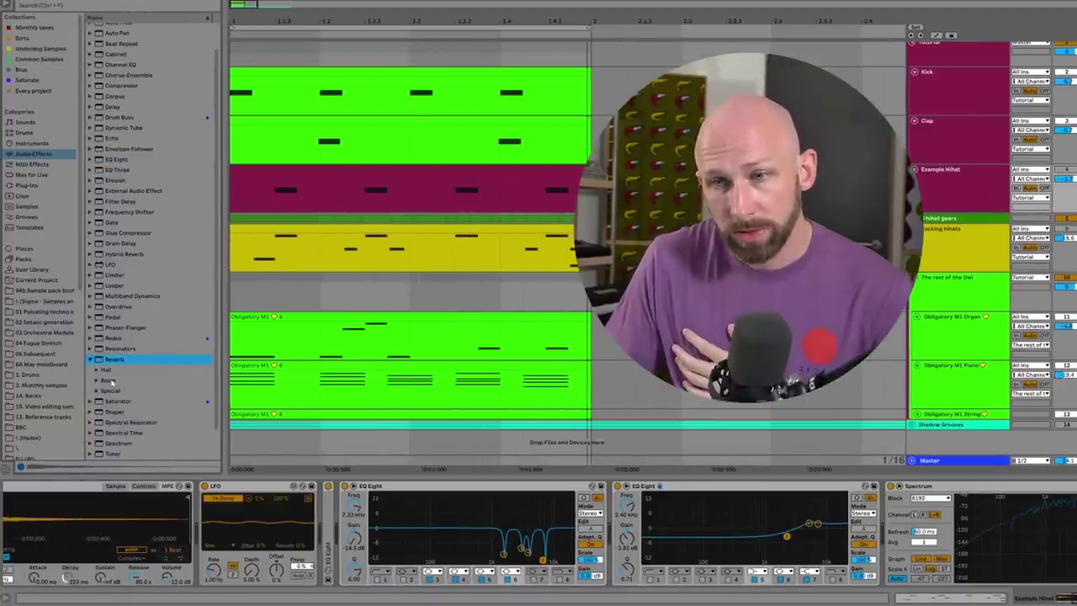
left_click(109, 381)
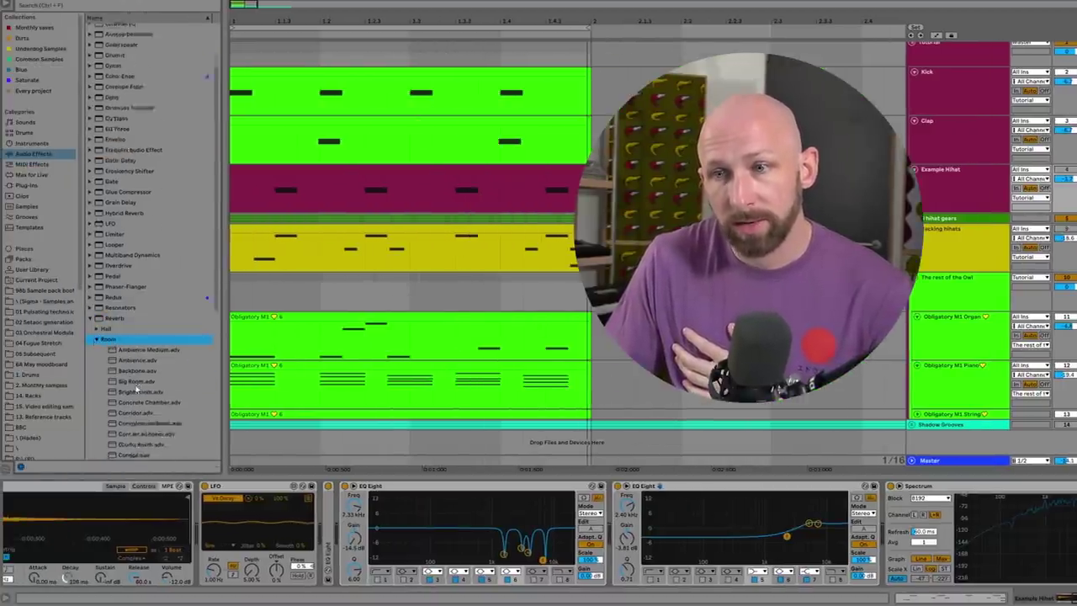
key("Down")
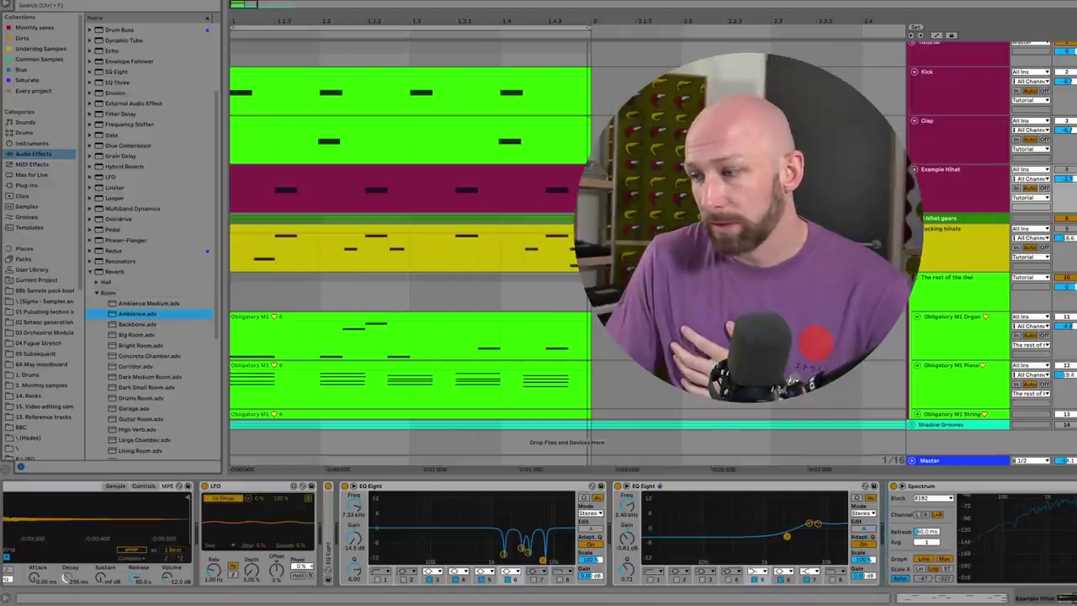
key("Return")
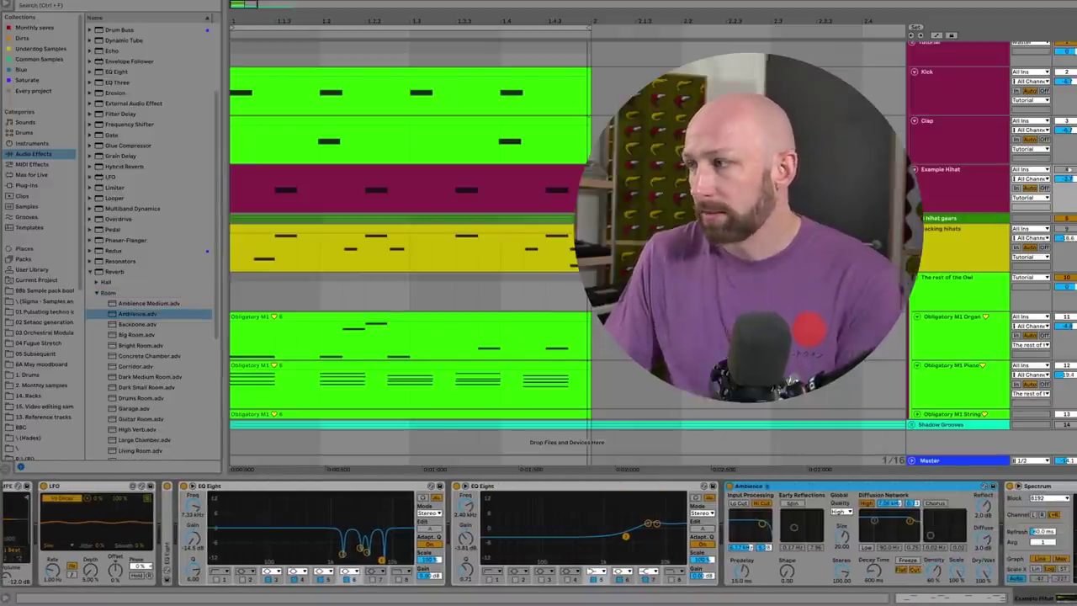
left_click(317, 203)
key("space")
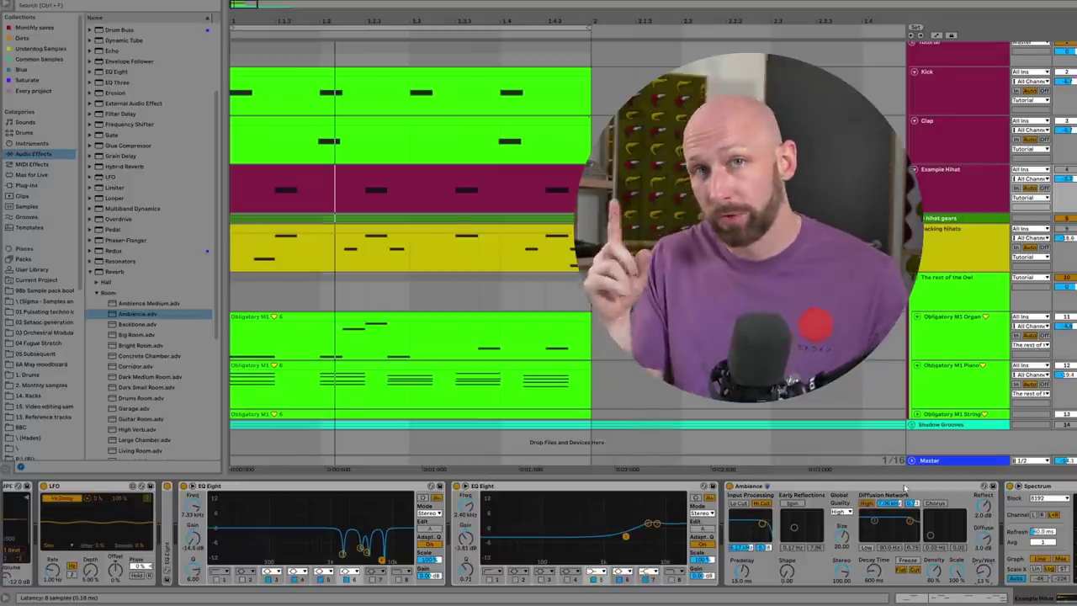
left_click(868, 548)
left_click_drag(875, 522, 909, 520)
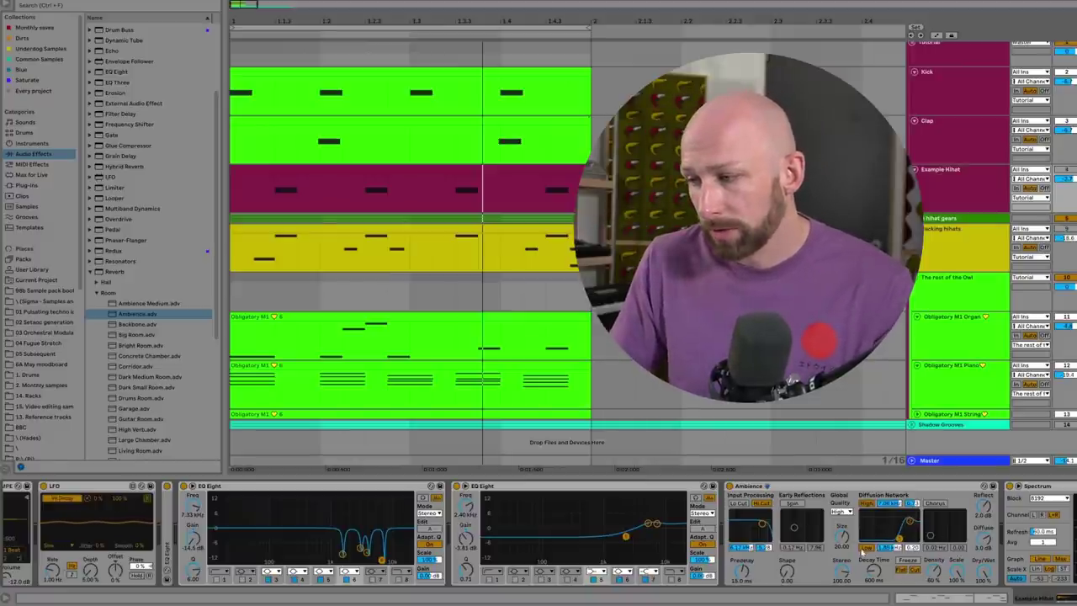
left_click(864, 548)
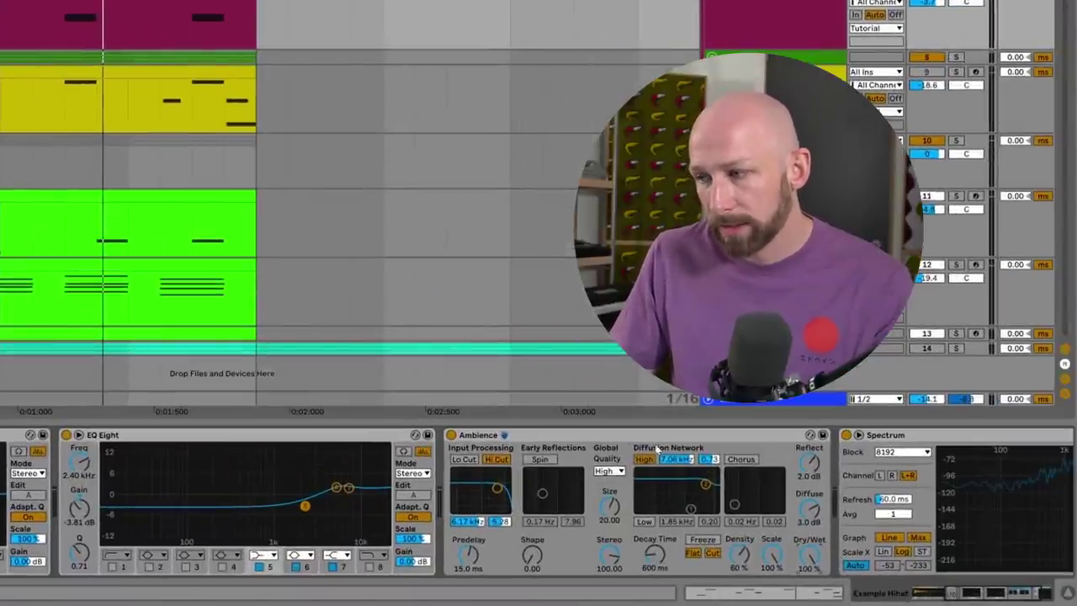
- Group the Ambience reverb device into an Audio Effect Rack via its context menu
left_click(647, 438)
right_click(616, 439)
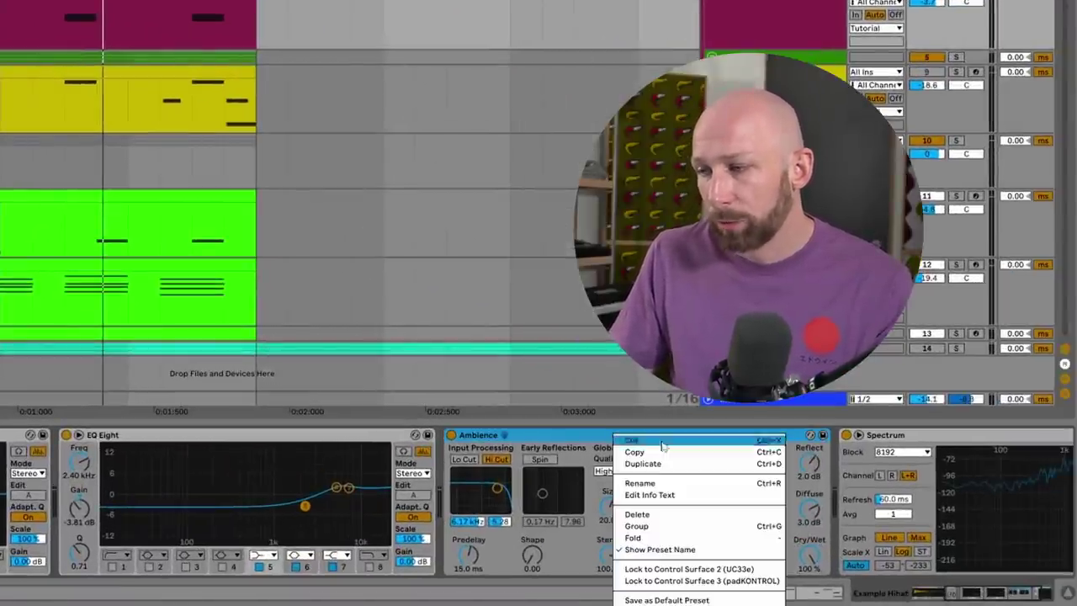
left_click(673, 527)
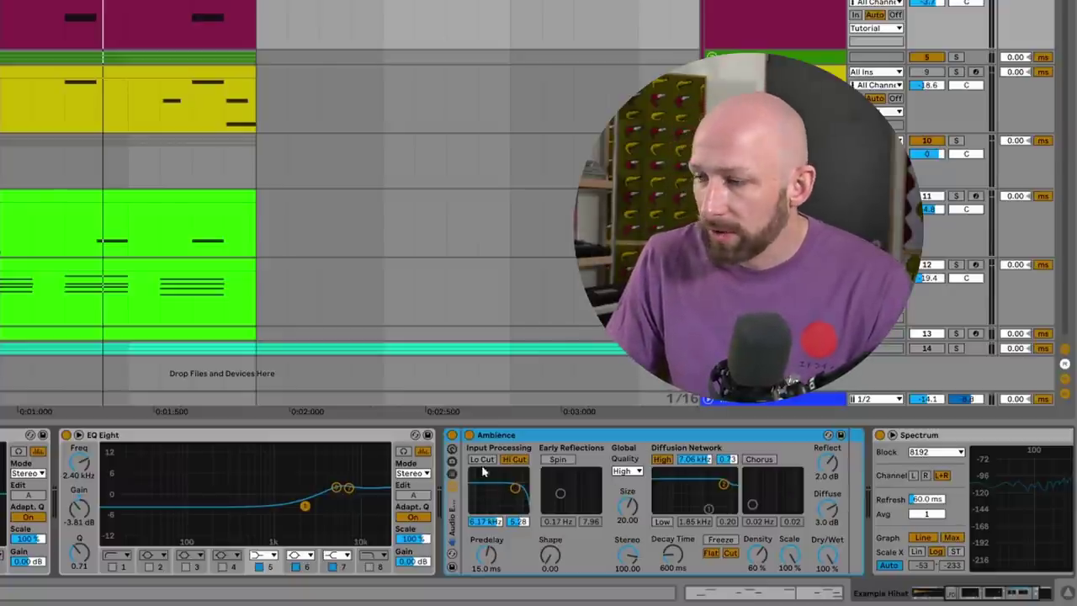
- Show the rack's chain list and name the existing chain 'Reverb chain'
key("ctrl+g")
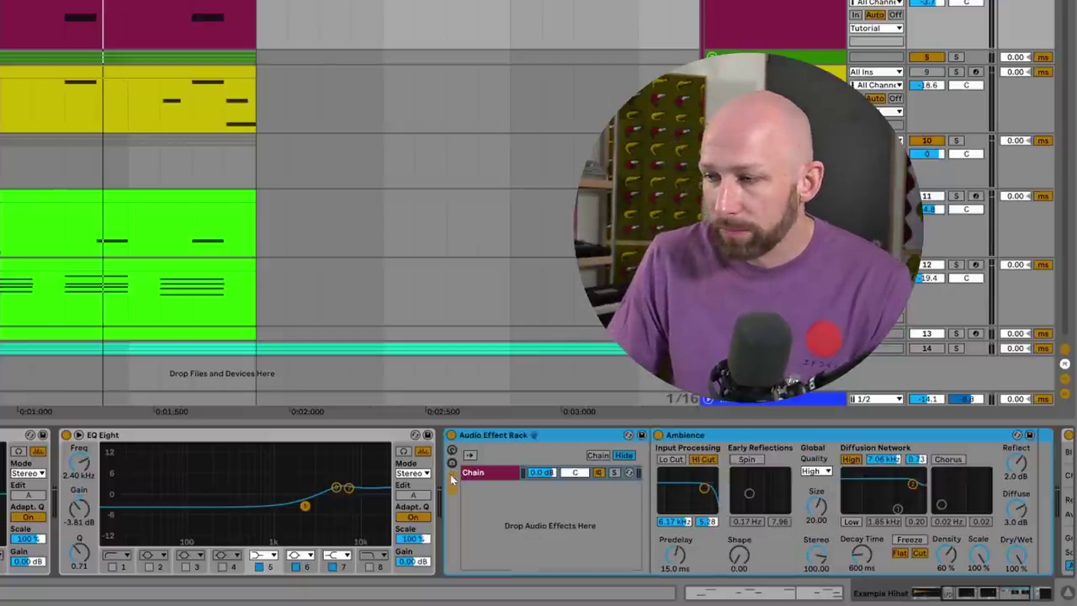
left_click(495, 475)
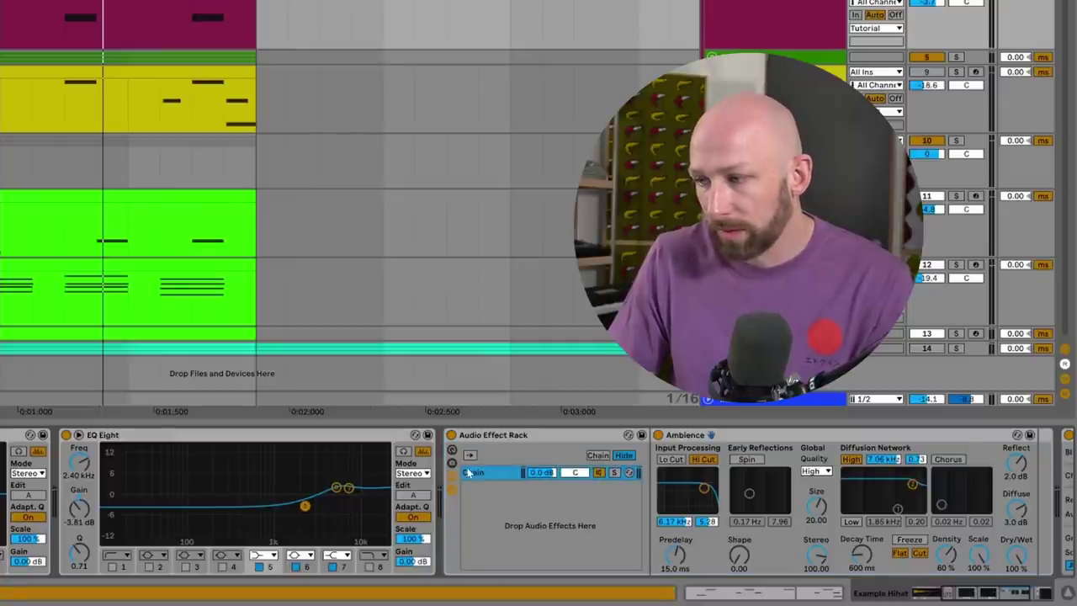
type("Reverb c")
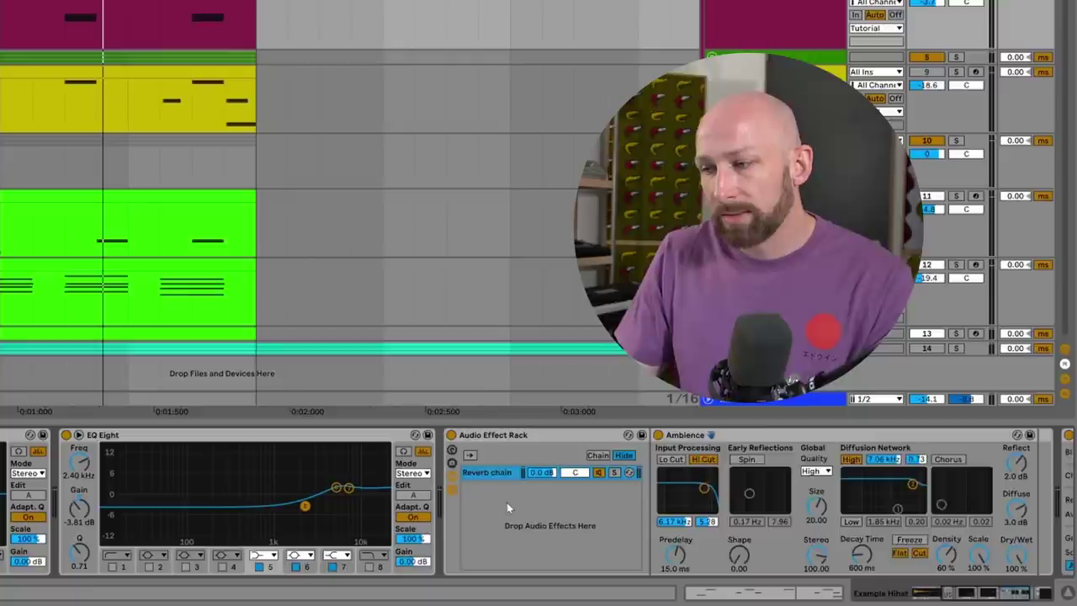
left_click(530, 510)
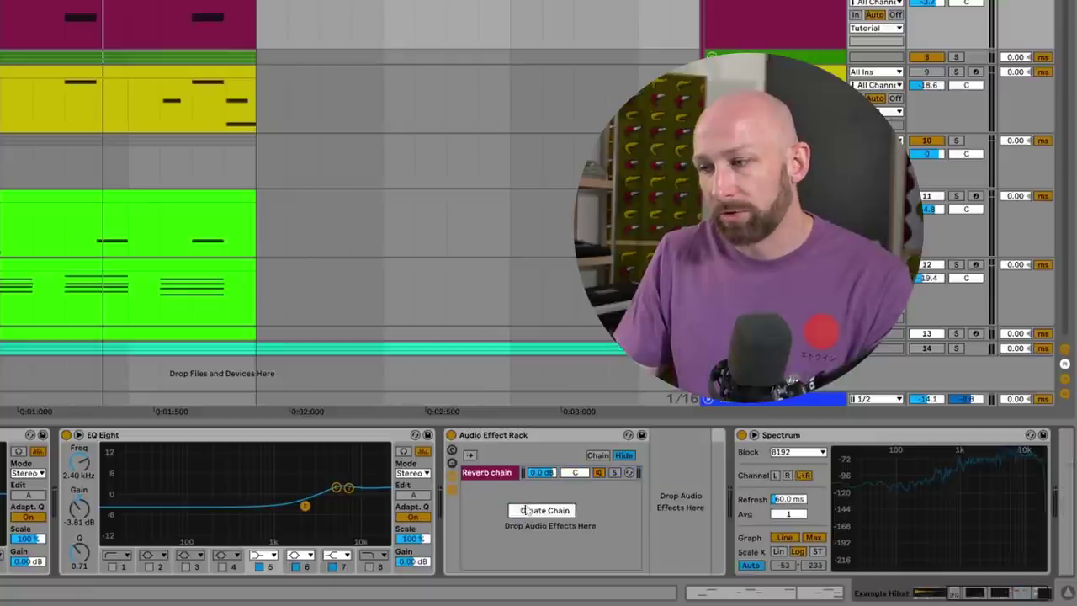
- Add a new empty chain named 'Dry chain', then reselect the Reverb chain
left_click(532, 510)
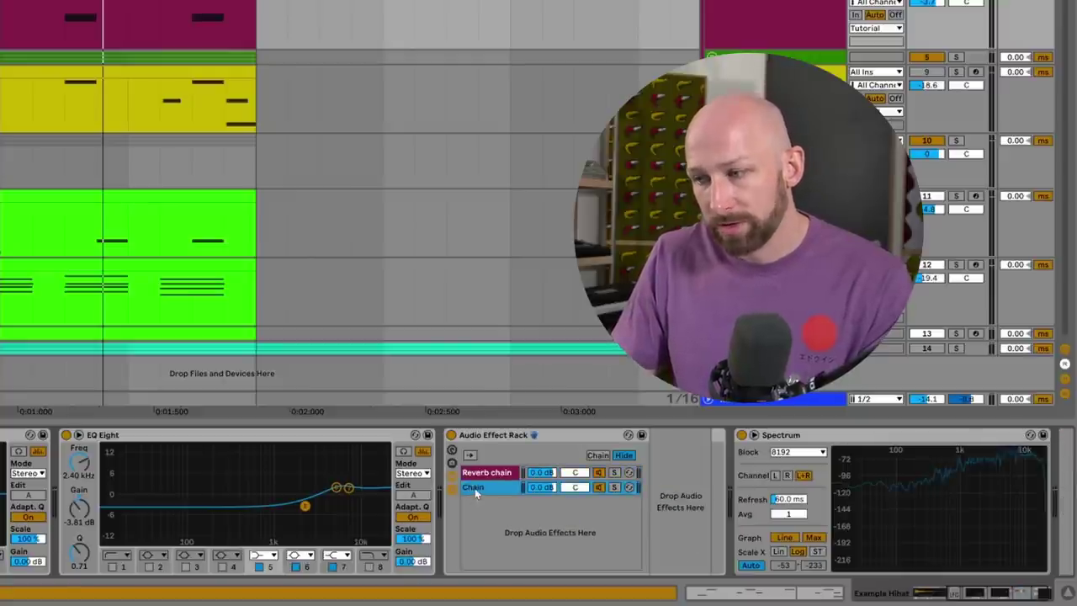
type("Dry chain")
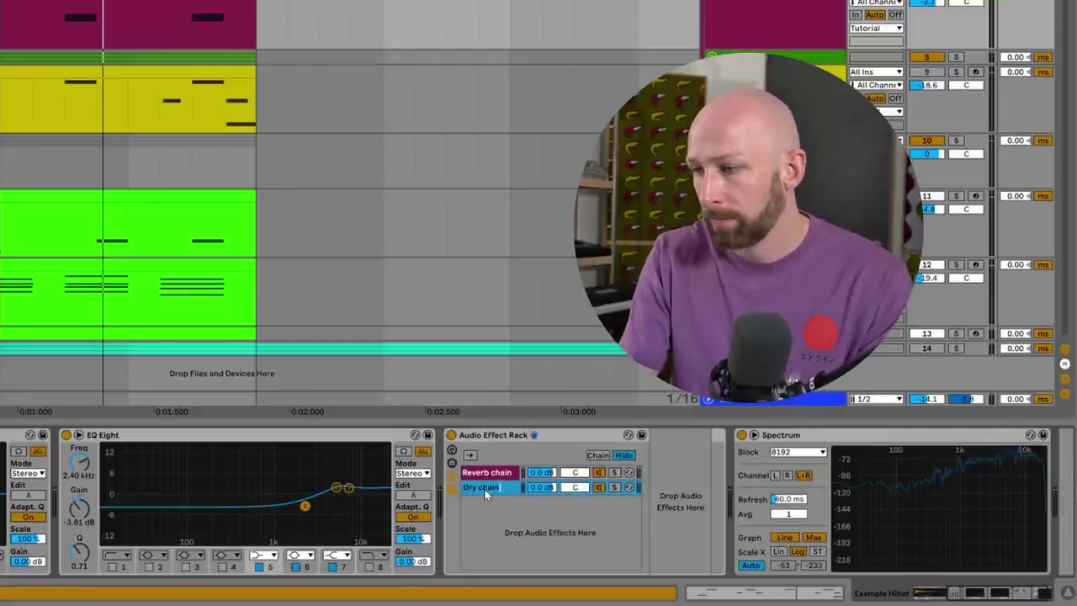
left_click(493, 473)
left_click(1022, 595)
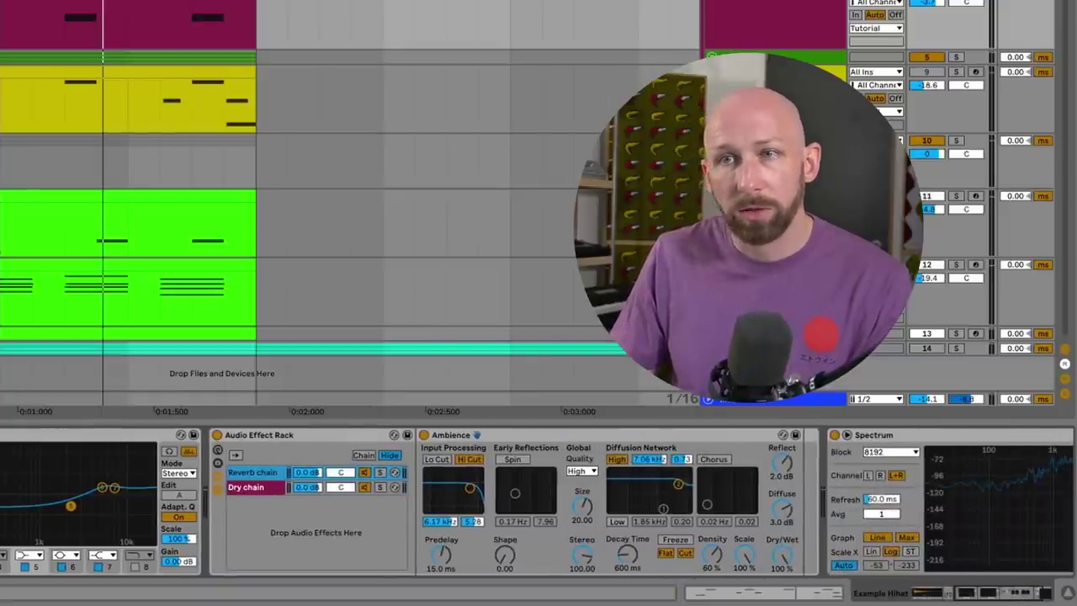
- Add an EQ Eight after Ambience with band 1 as a low cut near 1.2 kHz
key("ctrl+v")
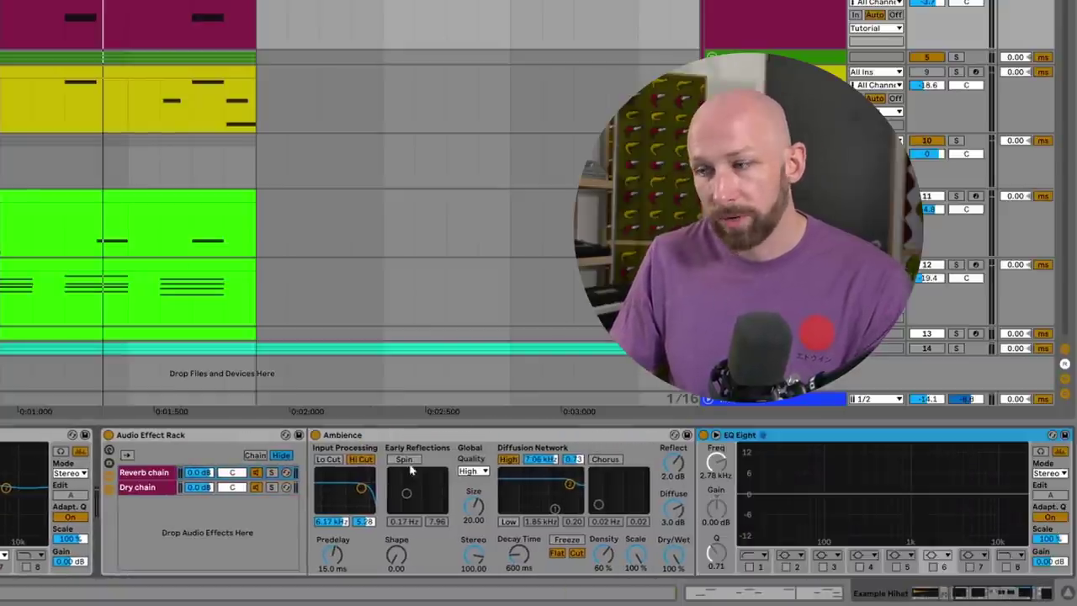
left_click(749, 569)
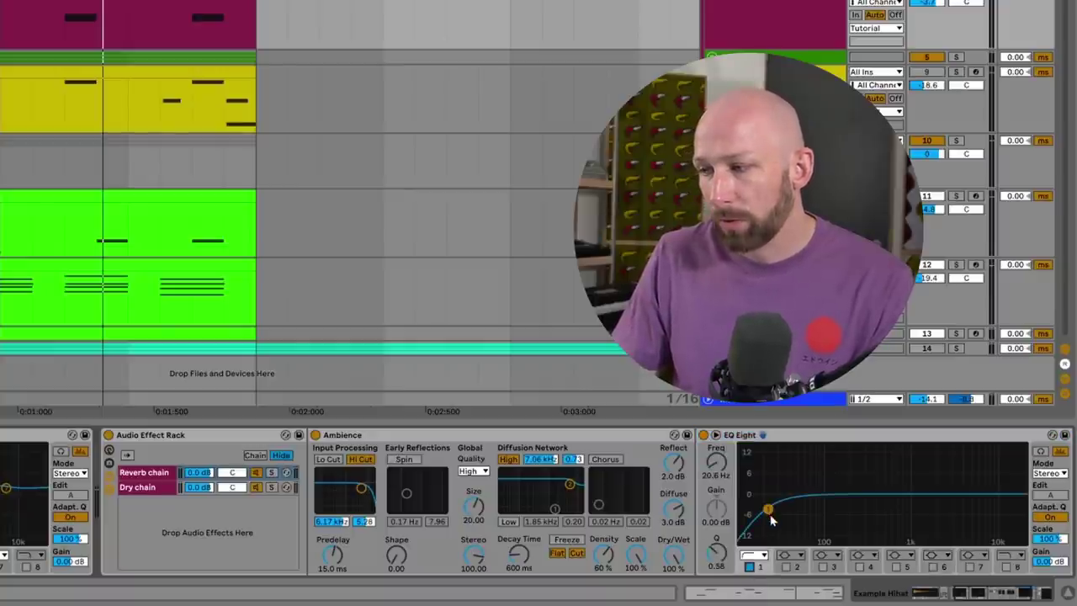
left_click_drag(770, 515, 915, 502)
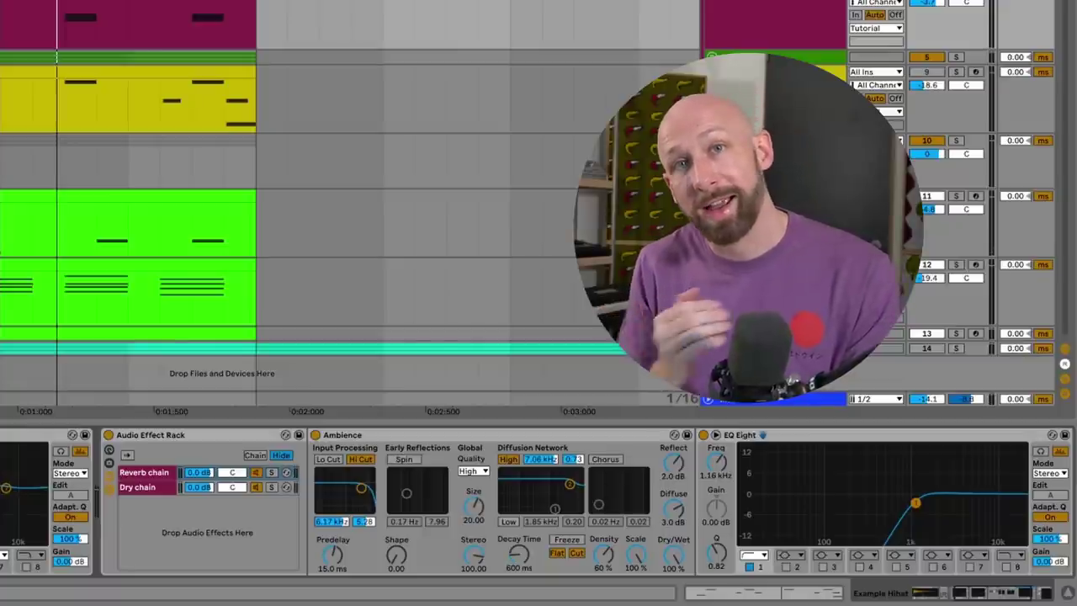
- Solo the Reverb chain and play to hear the thinned reverb alone
left_click(271, 472)
key("space")
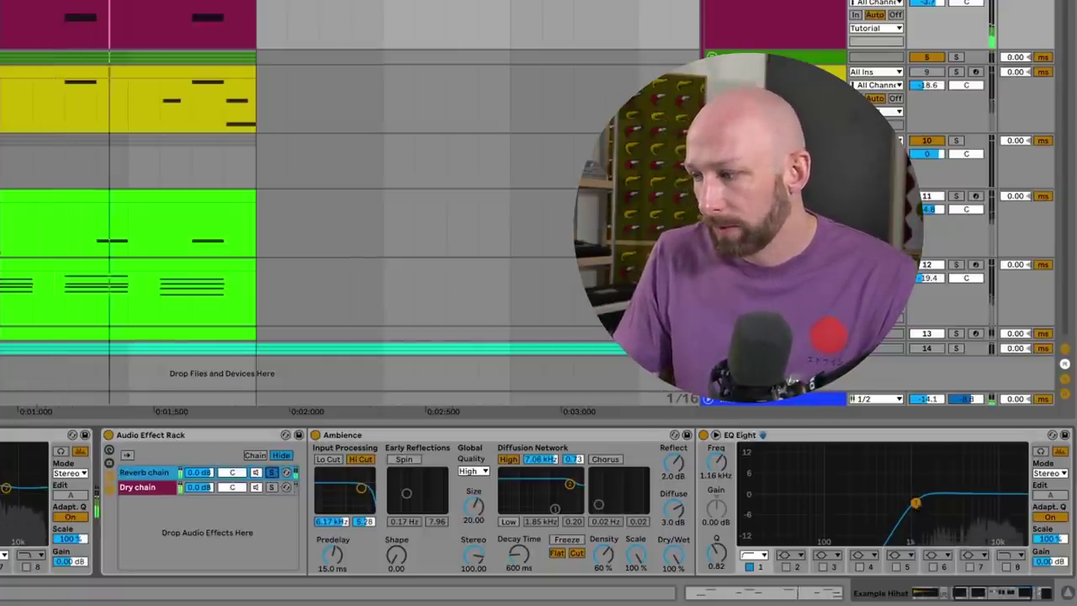
scroll(34, 504, "right", 6)
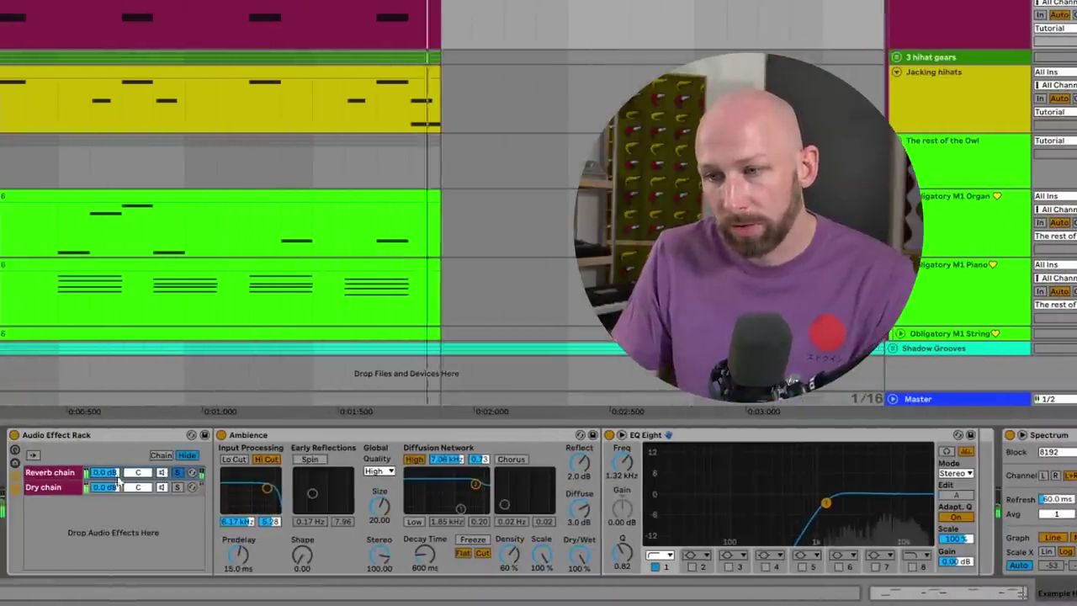
- Lower the Reverb chain's volume to -5.6 dB against the 0.0 dB Dry chain
left_click(107, 473)
mouse_move(107, 474)
left_mouse_down()
mouse_move(105, 487)
mouse_move(105, 454)
mouse_move(105, 467)
left_mouse_up()
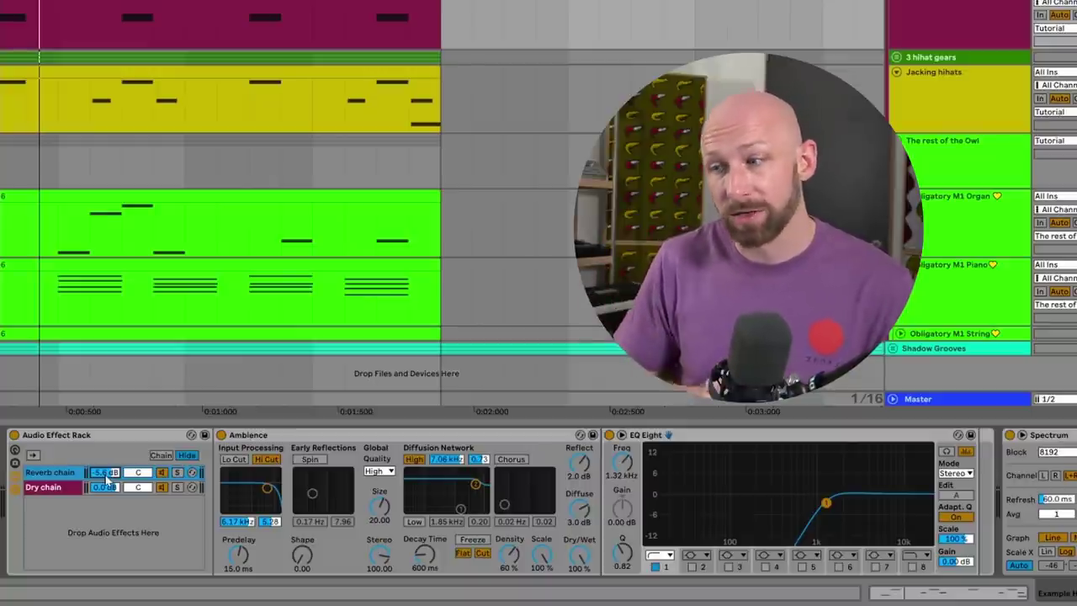
left_click(459, 437)
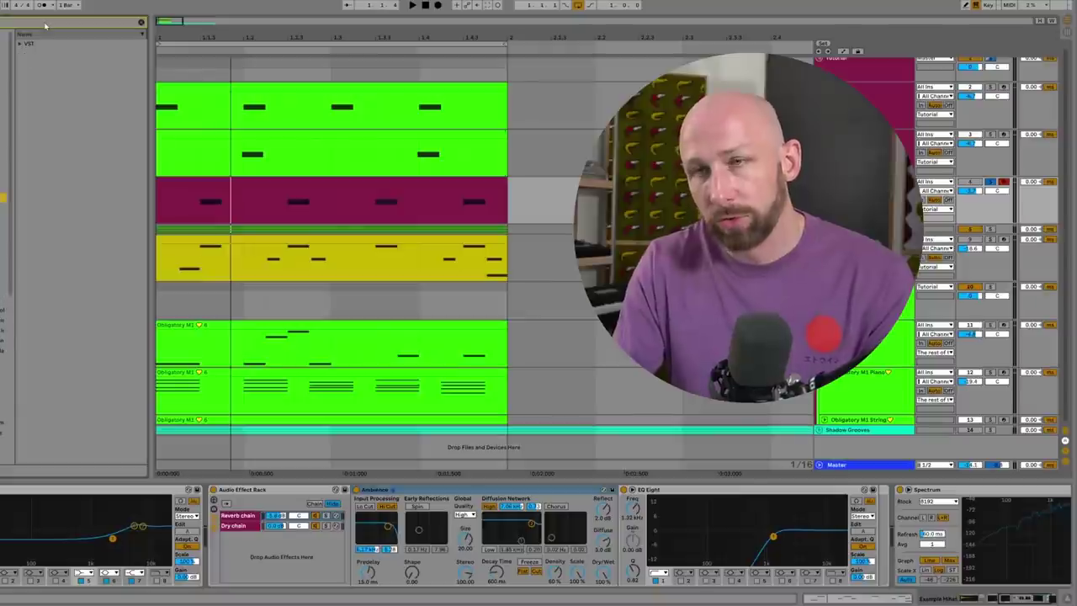
- Load LFOTool_x64 from the VST Cleared folder onto the hi-hat track
left_click(21, 43)
left_click(26, 54)
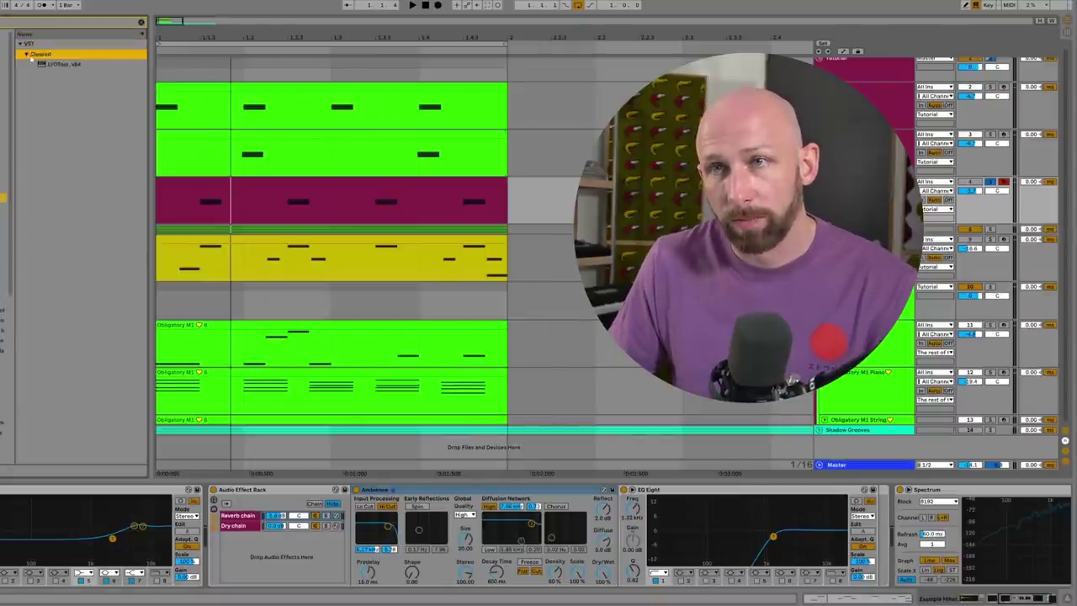
left_click(57, 64)
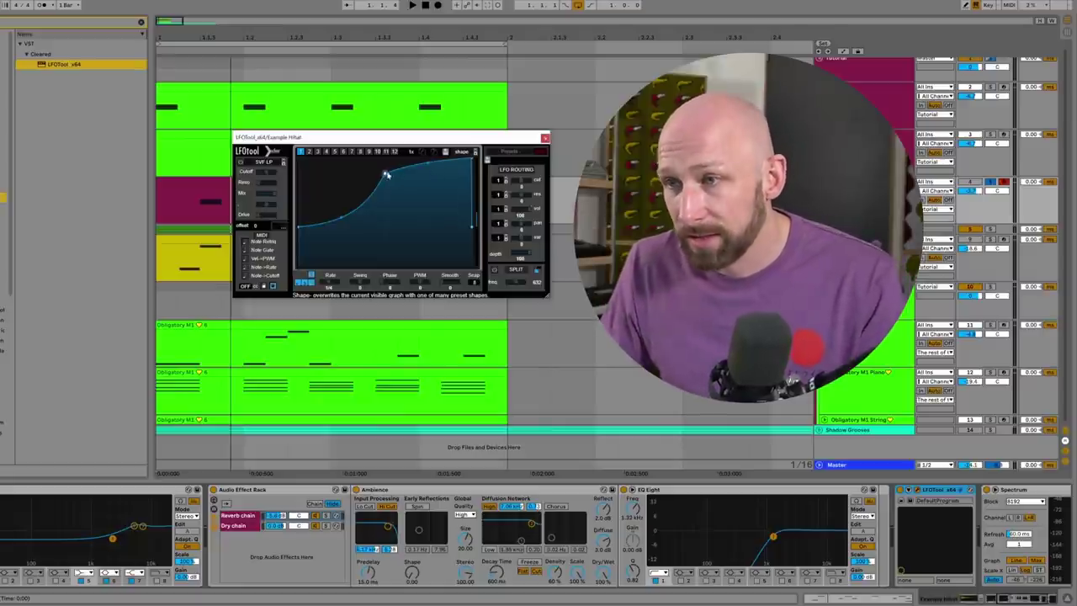
- Reshape the LFO curve: peak raised and moved earlier, start point lifted for a shallower dip
left_click_drag(386, 175, 386, 160)
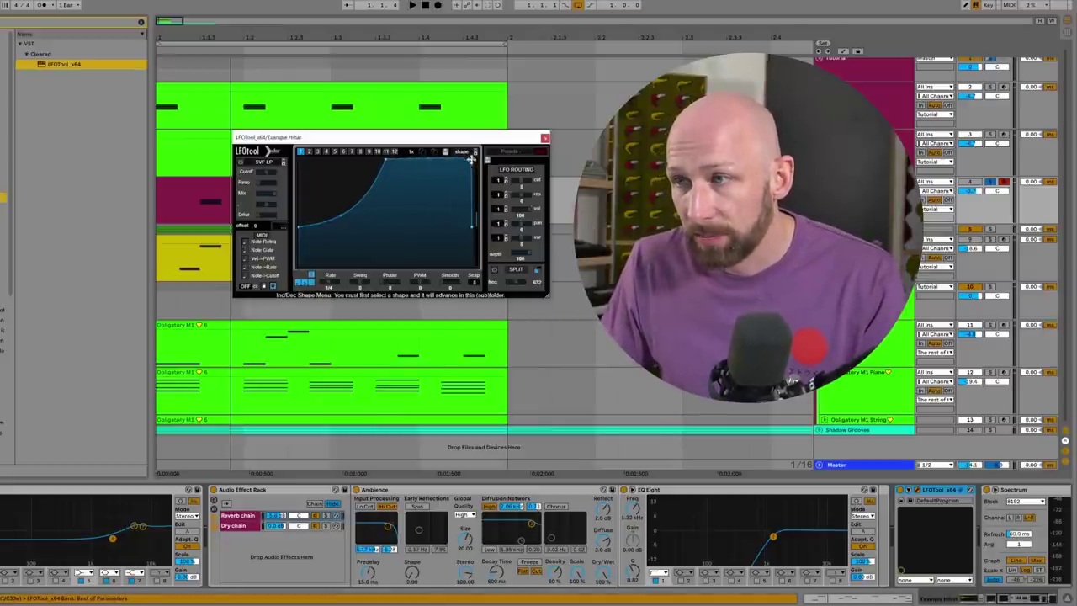
left_click_drag(470, 159, 446, 157)
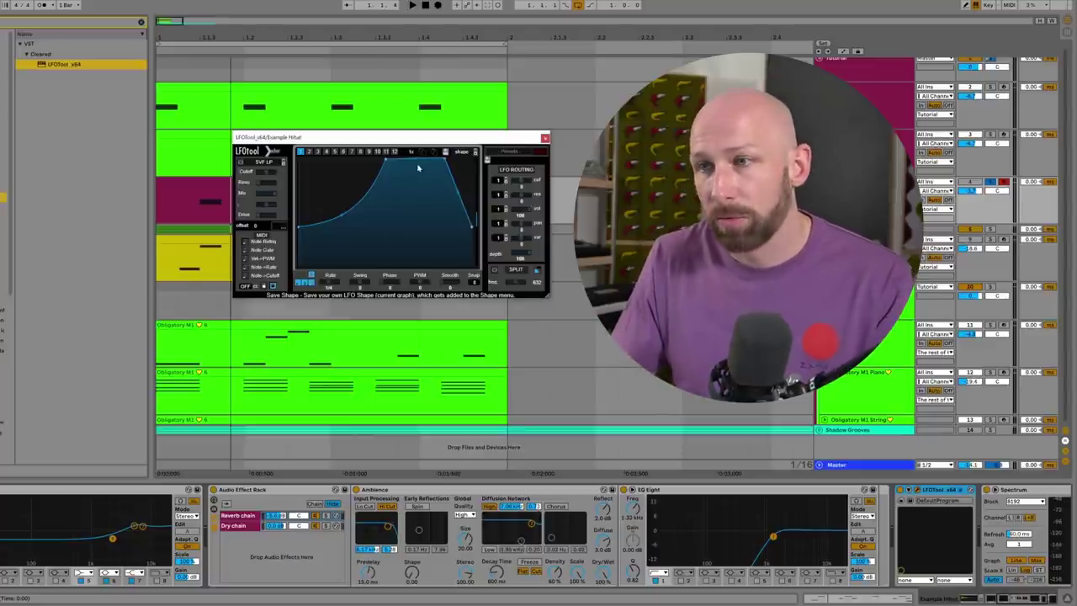
left_click_drag(301, 234, 295, 188)
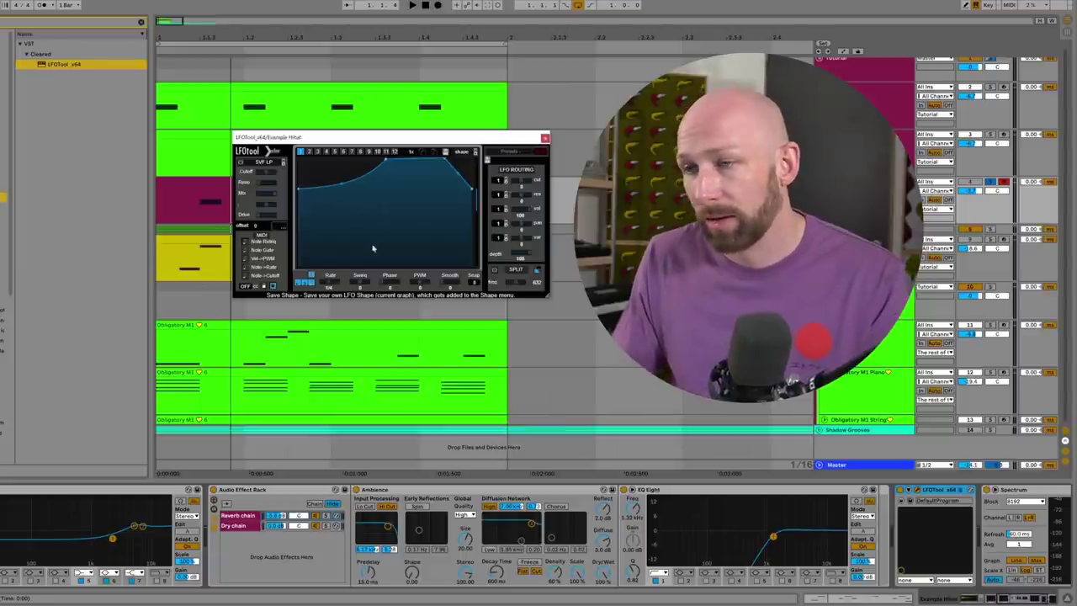
- Play the track to audition the subtle pump, then stop playback
key("space")
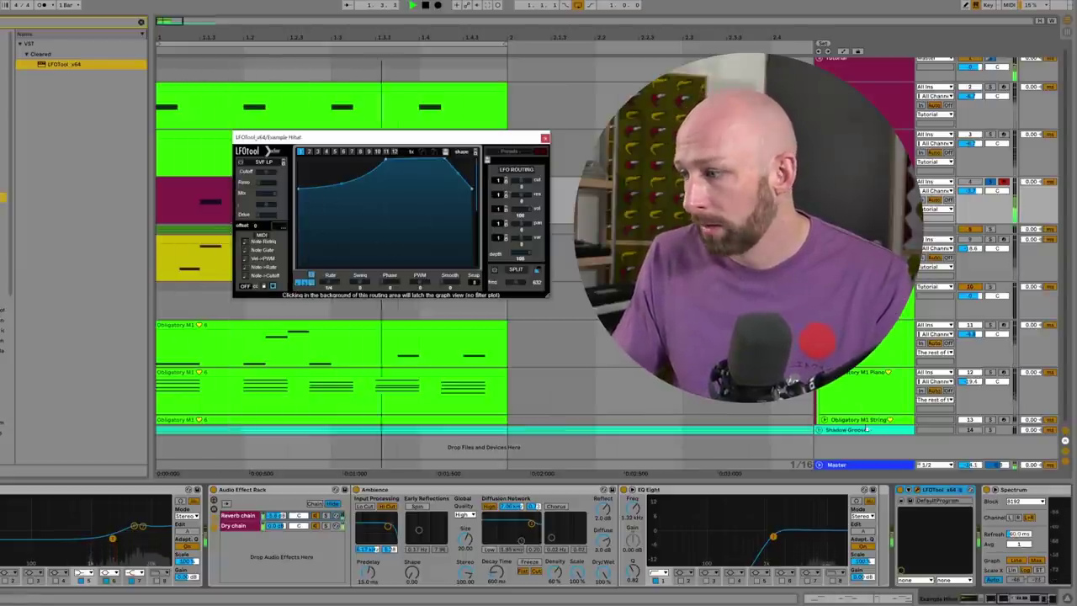
left_click(900, 489)
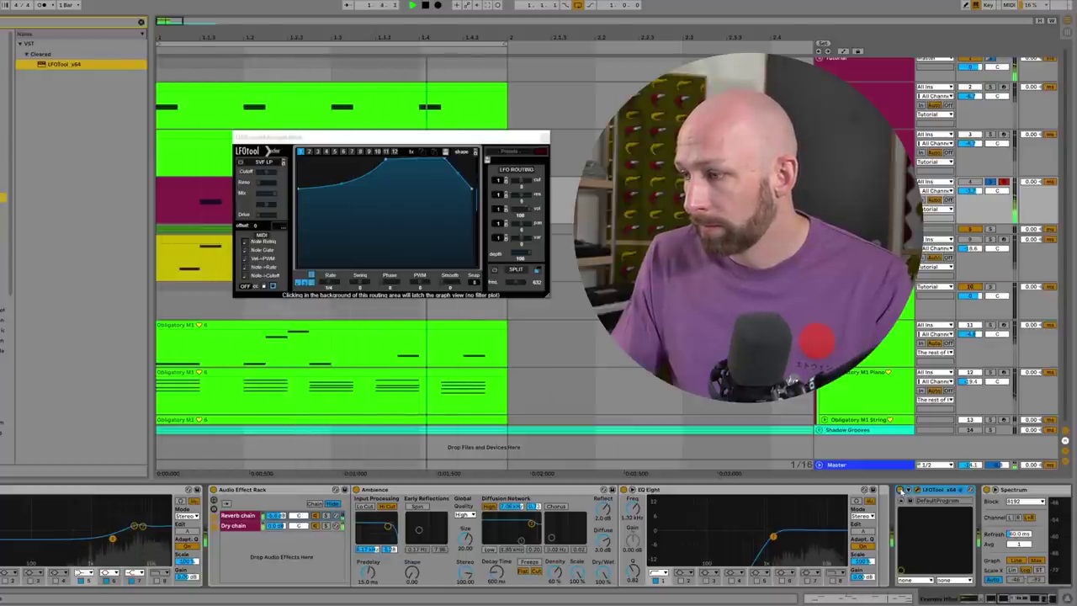
key("space")
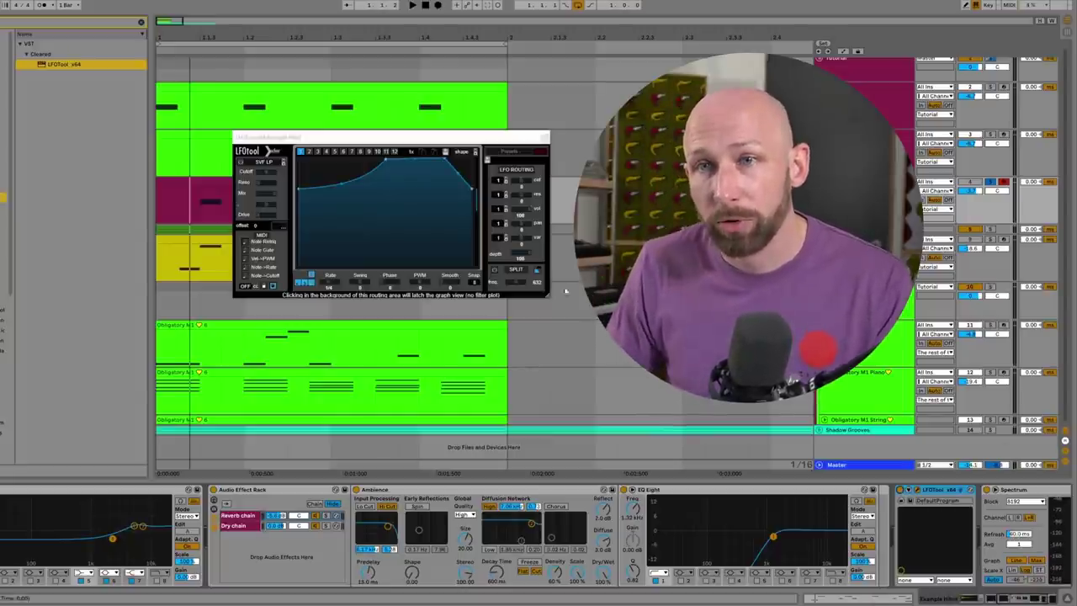
- Place a Delay before Ambience in the Reverb chain and play to audition it
left_click(140, 23)
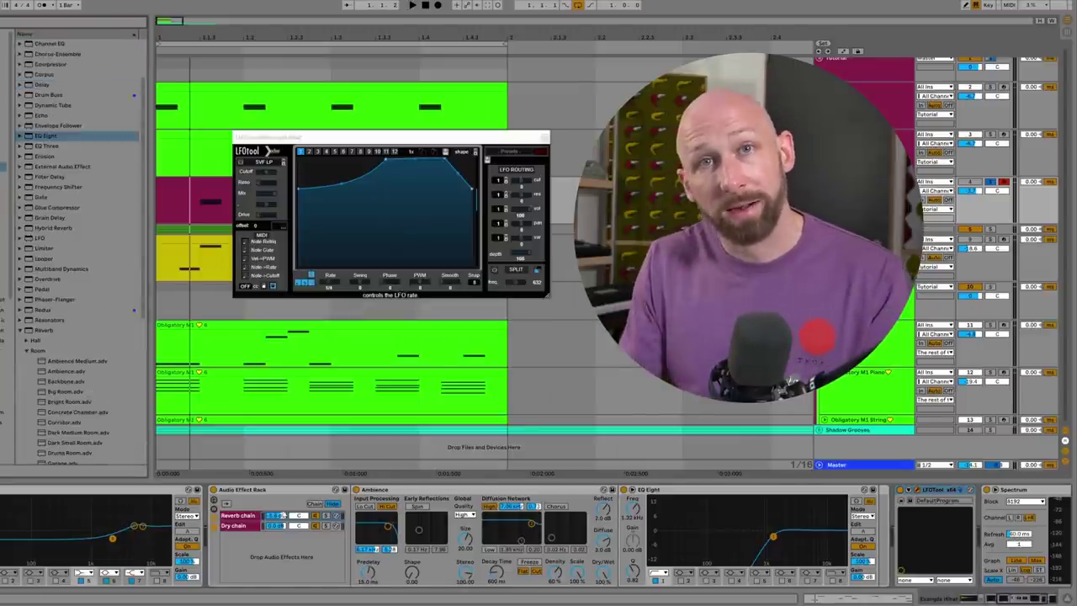
left_click(41, 84)
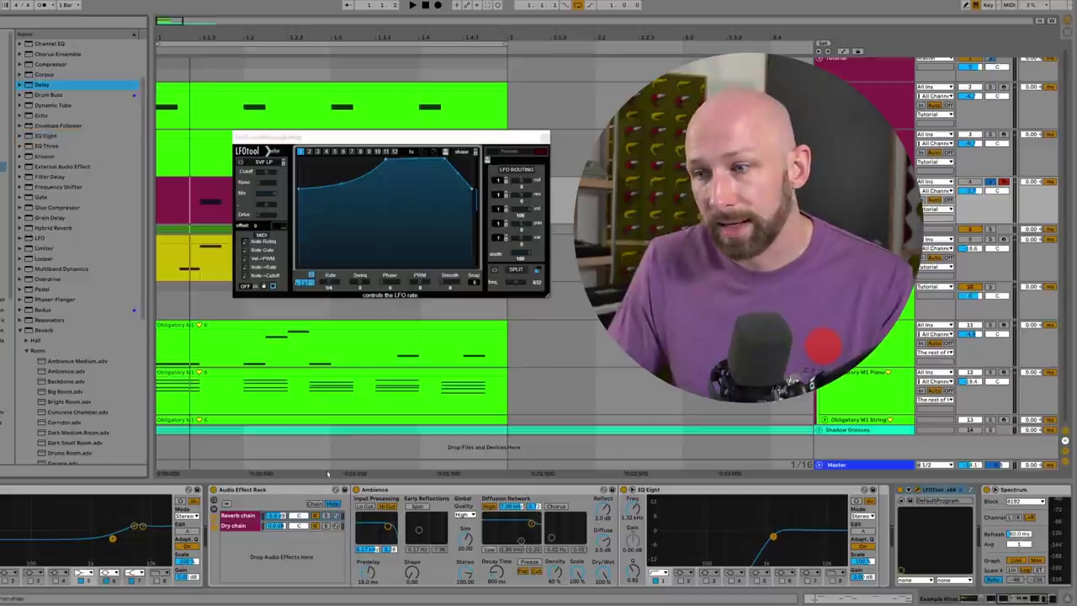
left_click_drag(41, 84, 362, 526)
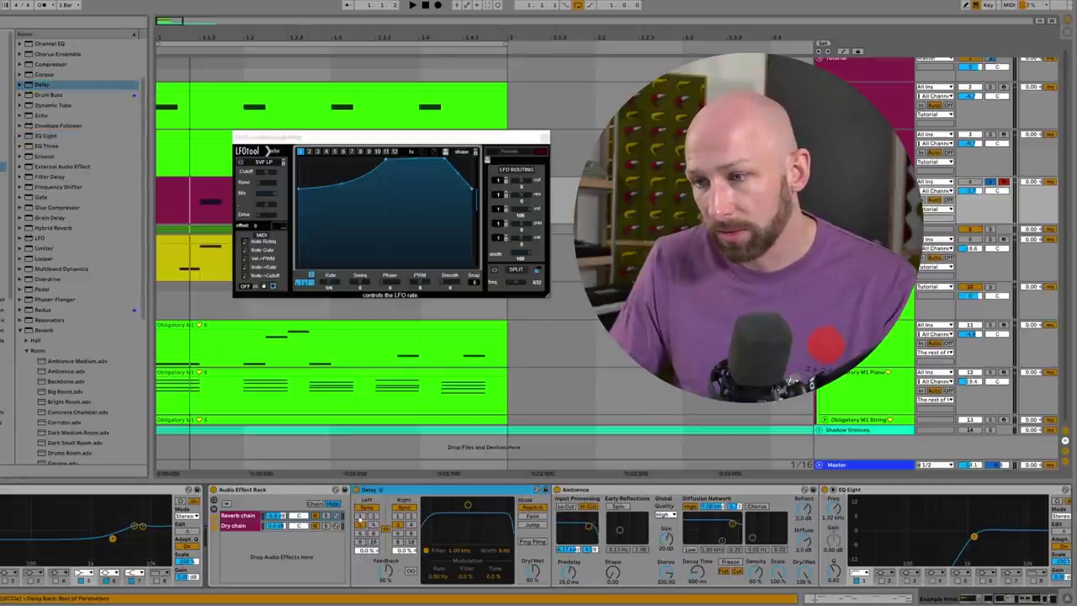
key("space")
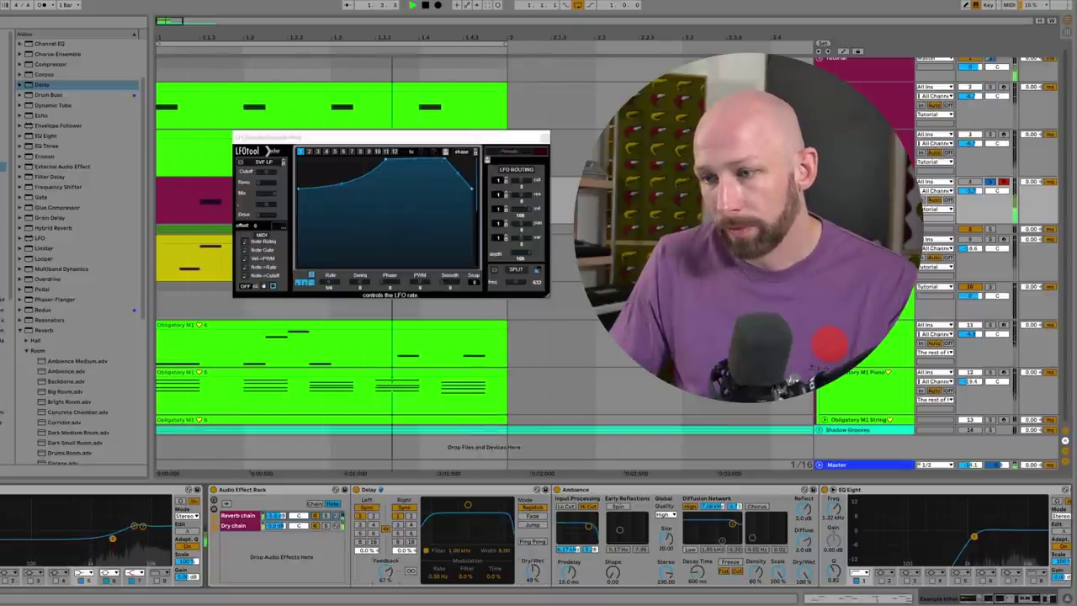
scroll(811, 548, "right", 5)
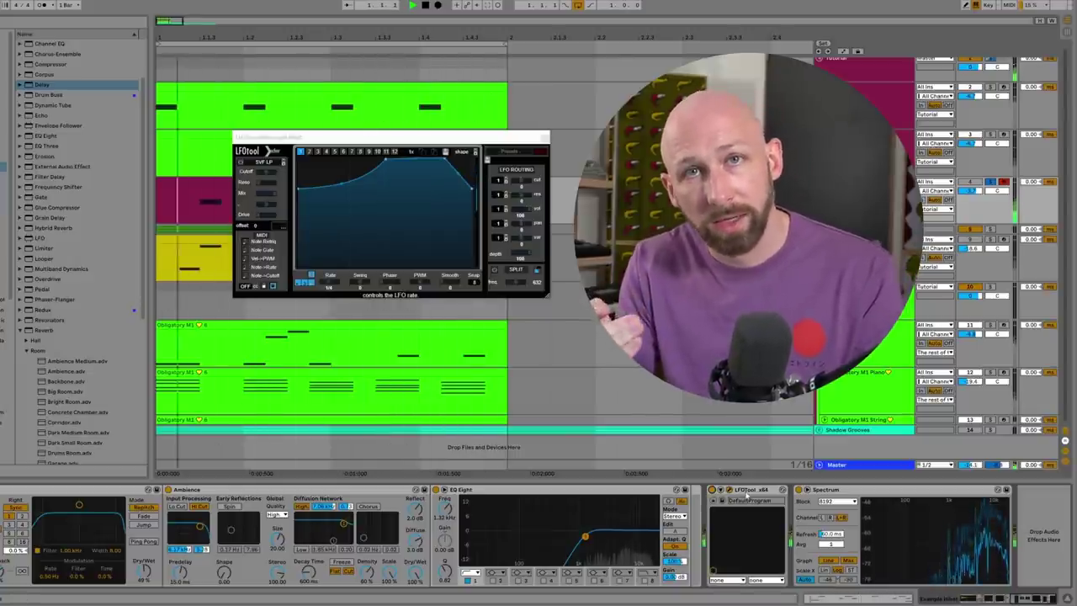
key("space")
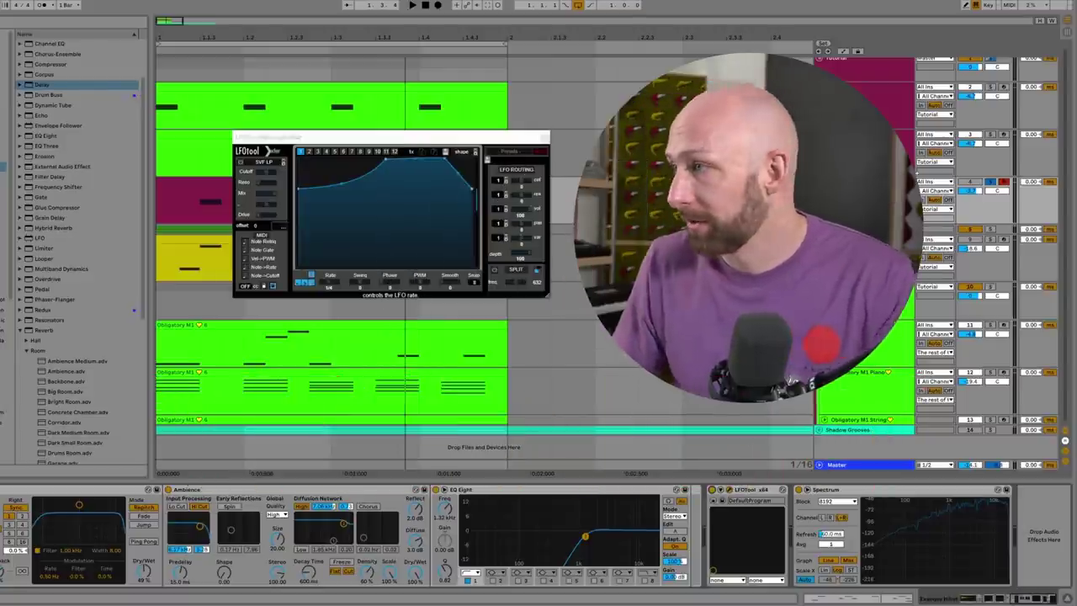
key("space")
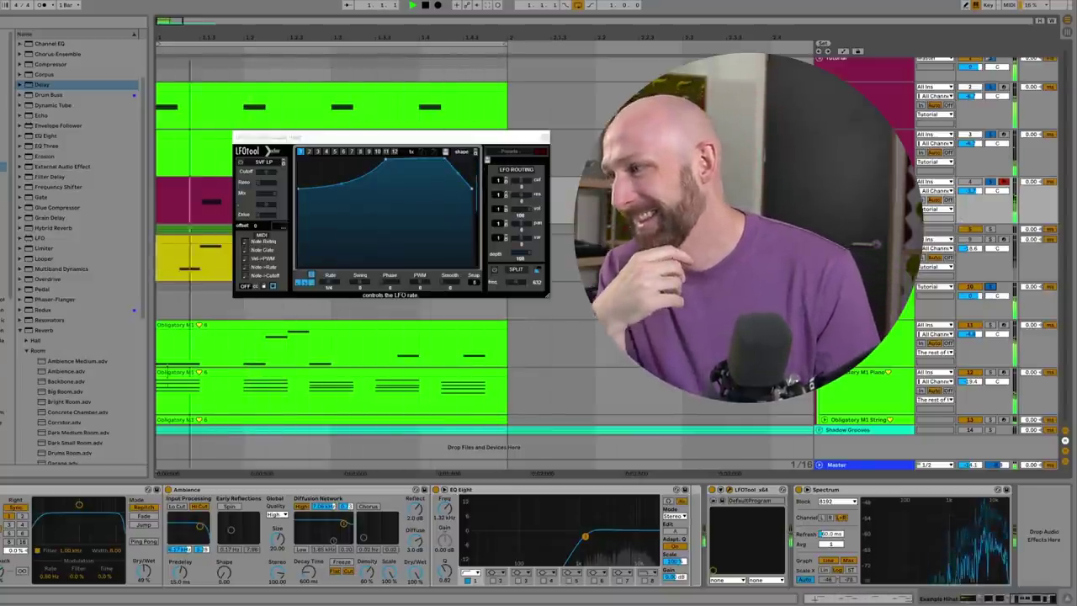
key("space")
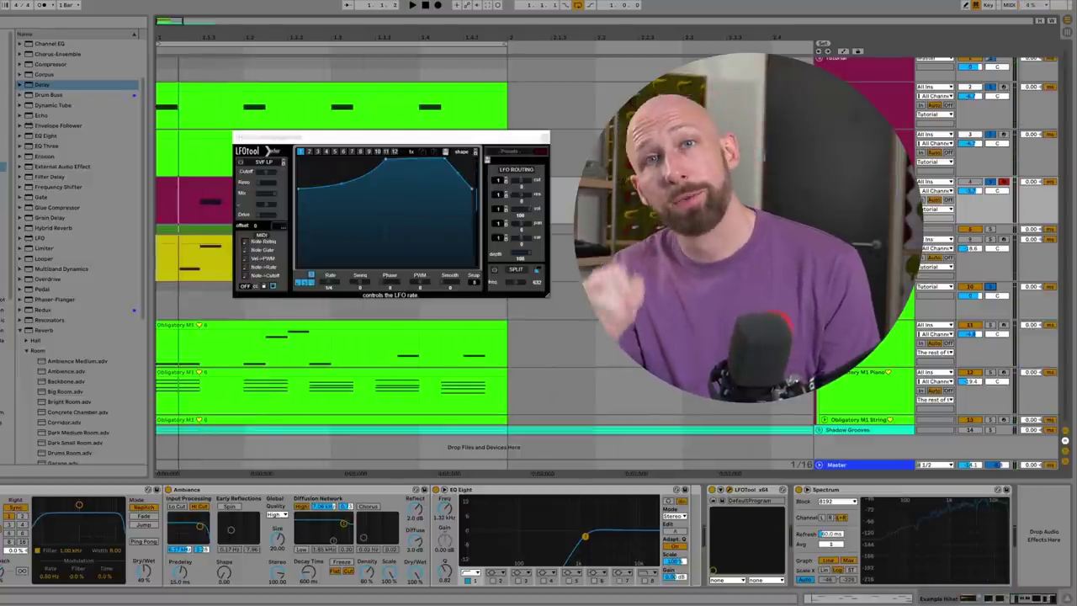